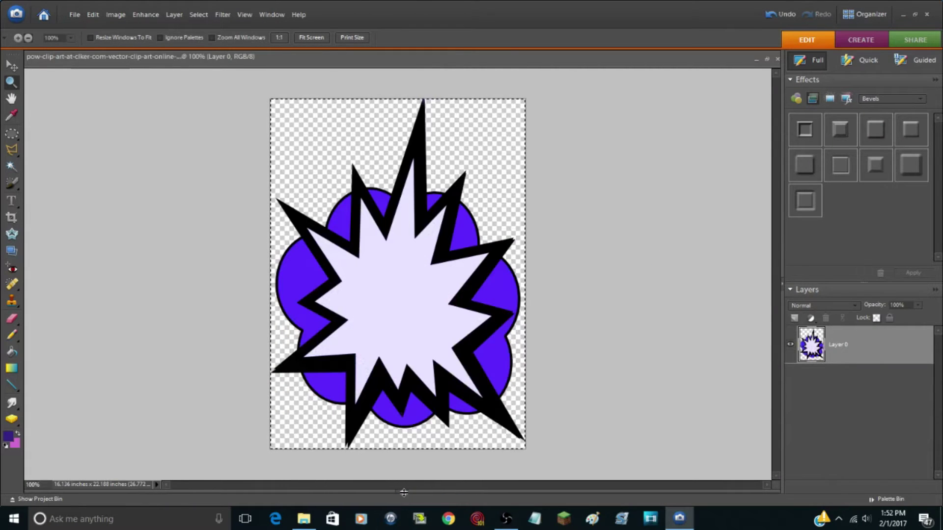
# Step: Bring the purple starburst onto the blank square canvas Untitled-2
pyautogui.click(401, 491)
pyautogui.click(600, 378)
pyautogui.moveTo(379, 373); pyautogui.dragTo(398, 221)
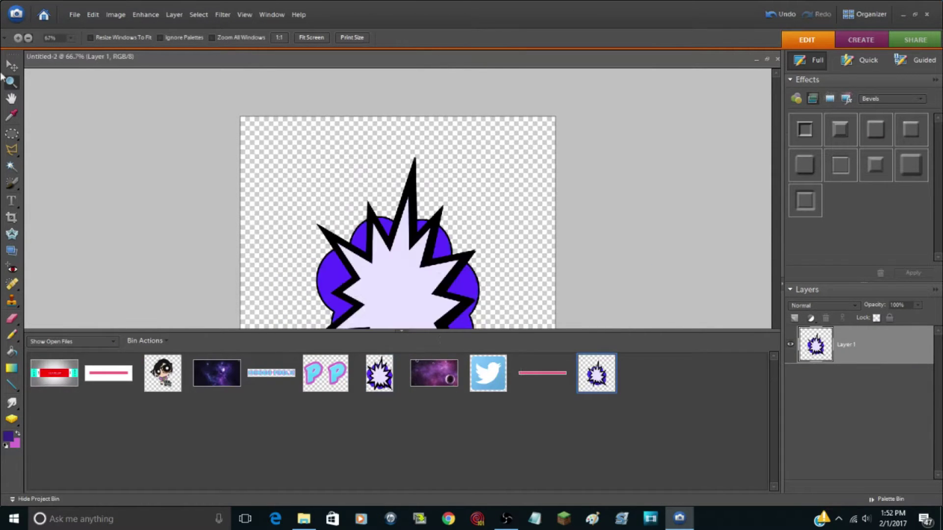
pyautogui.click(34, 499)
# Step: Enlarge the starburst, tilt it clockwise, and apply the transform
pyautogui.moveTo(314, 393); pyautogui.dragTo(276, 431)
pyautogui.moveTo(483, 157)
pyautogui.mouseDown()
pyautogui.moveTo(512, 116)
pyautogui.moveTo(602, 210)
pyautogui.mouseUp()
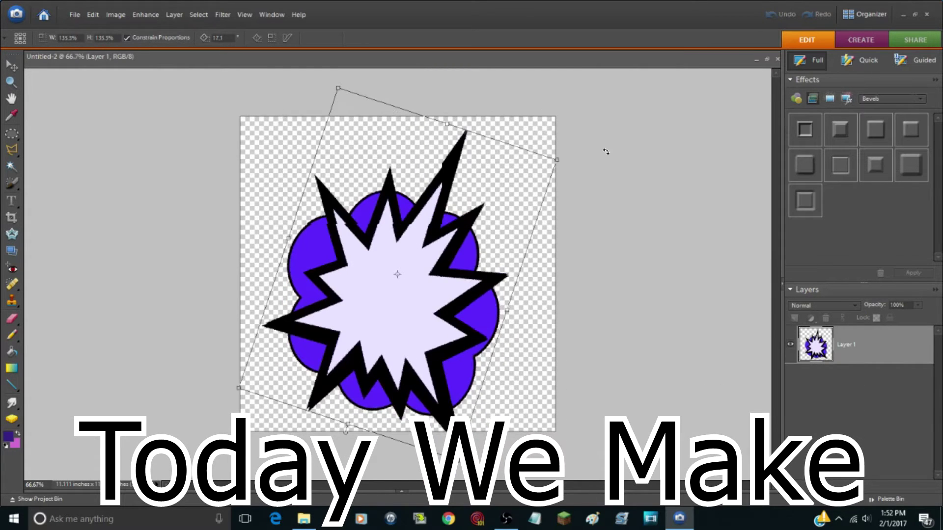
pyautogui.moveTo(602, 211)
pyautogui.mouseDown()
pyautogui.moveTo(608, 314)
pyautogui.moveTo(573, 379)
pyautogui.mouseUp()
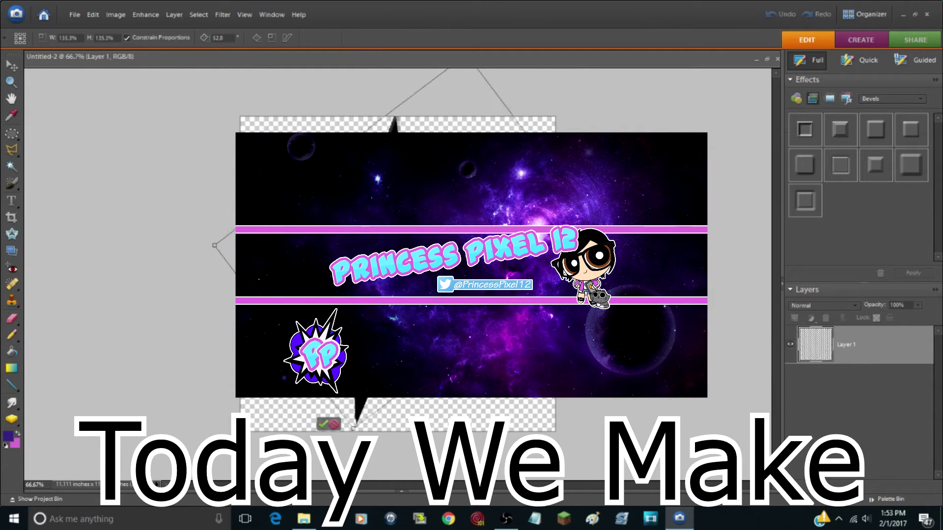
pyautogui.moveTo(573, 378); pyautogui.dragTo(563, 393)
pyautogui.moveTo(352, 440); pyautogui.dragTo(367, 425)
pyautogui.click(368, 424)
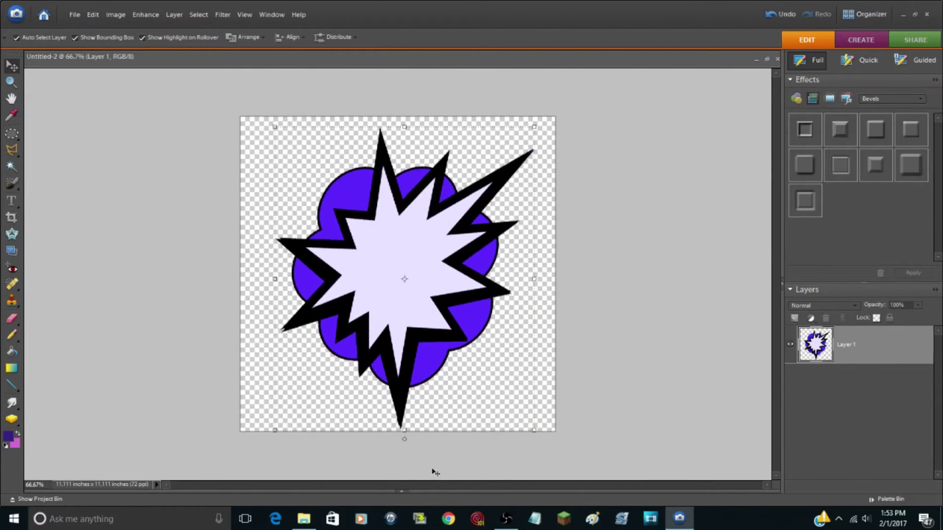
# Step: Switch to the PP logo image and lasso-select the first P
pyautogui.click(401, 491)
pyautogui.click(326, 372)
pyautogui.click(11, 100)
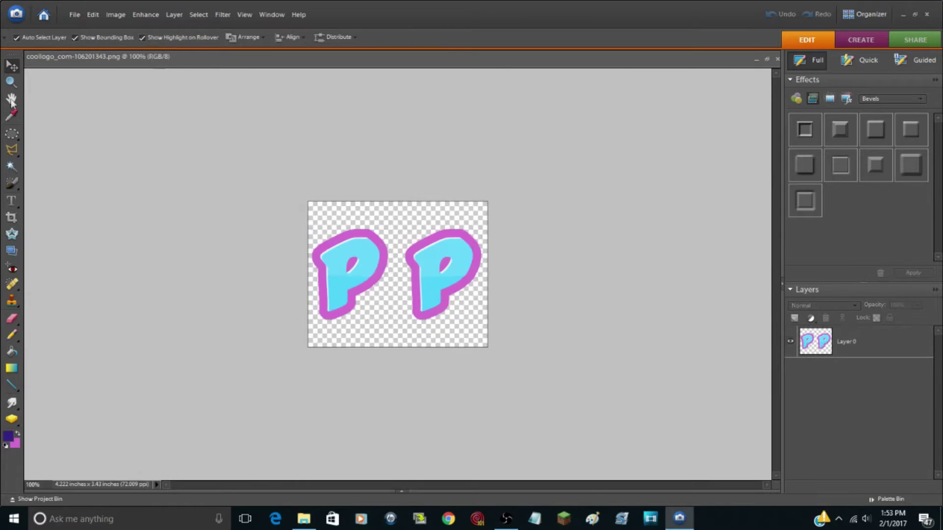
pyautogui.click(11, 150)
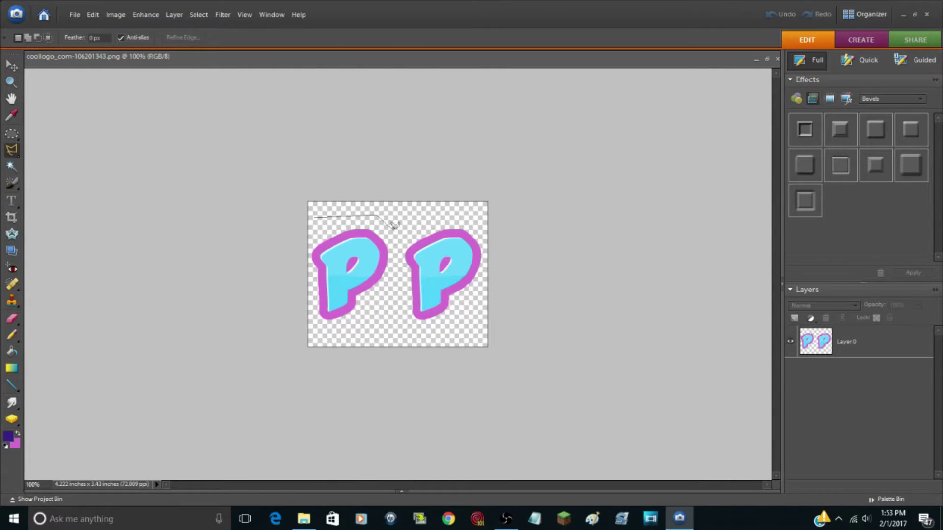
pyautogui.hotkey('ctrl', 'a')
pyautogui.click(848, 342)
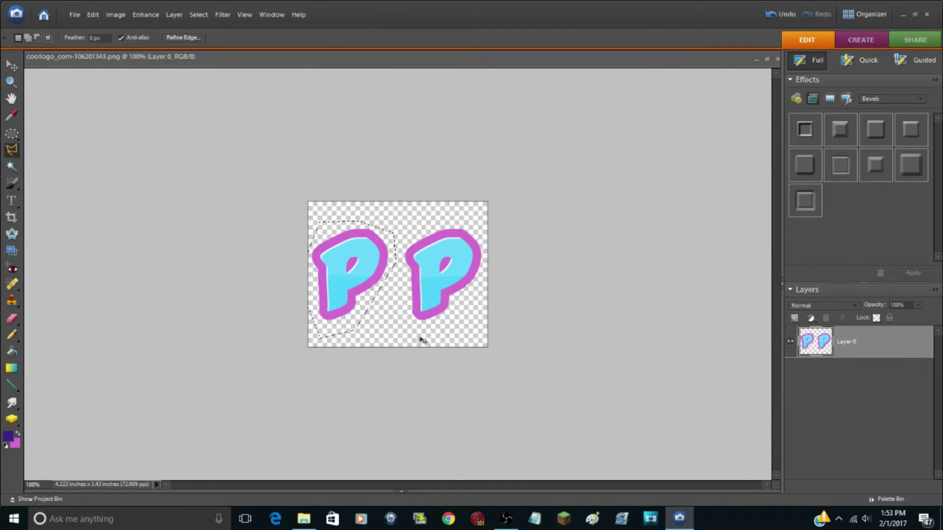
pyautogui.moveTo(400, 490); pyautogui.dragTo(400, 368)
# Step: Paste the P onto the starburst canvas and enlarge it to about 211%
pyautogui.click(379, 413)
pyautogui.press('v')
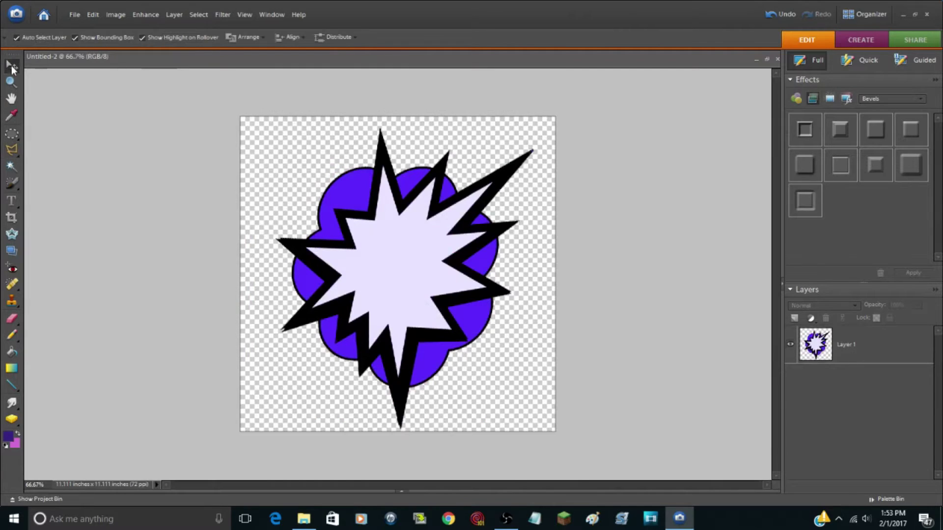
pyautogui.hotkey('ctrl', 'v')
pyautogui.moveTo(424, 243)
pyautogui.mouseDown()
pyautogui.moveTo(469, 191)
pyautogui.moveTo(410, 217)
pyautogui.mouseUp()
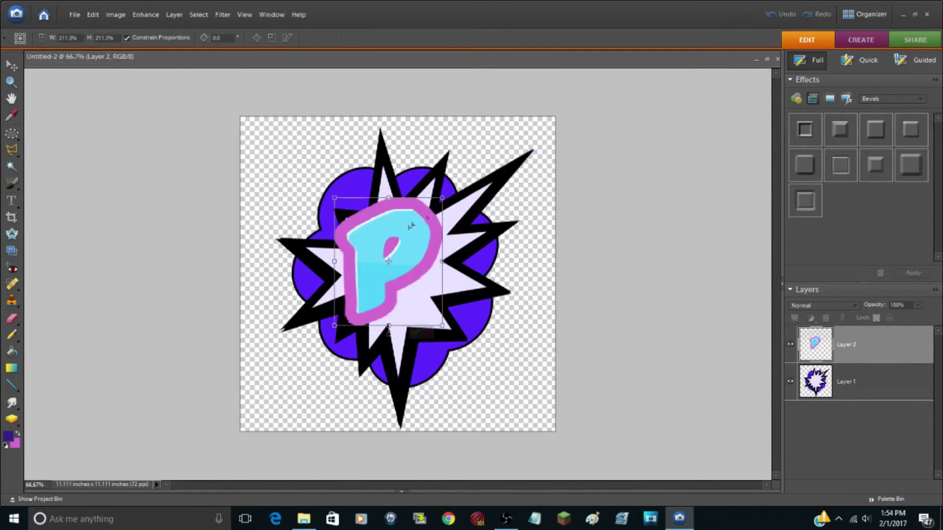
# Step: Reposition the first P, then paste a second P, enlarged and tilted to its right
pyautogui.moveTo(411, 217); pyautogui.dragTo(399, 324)
pyautogui.click(399, 316)
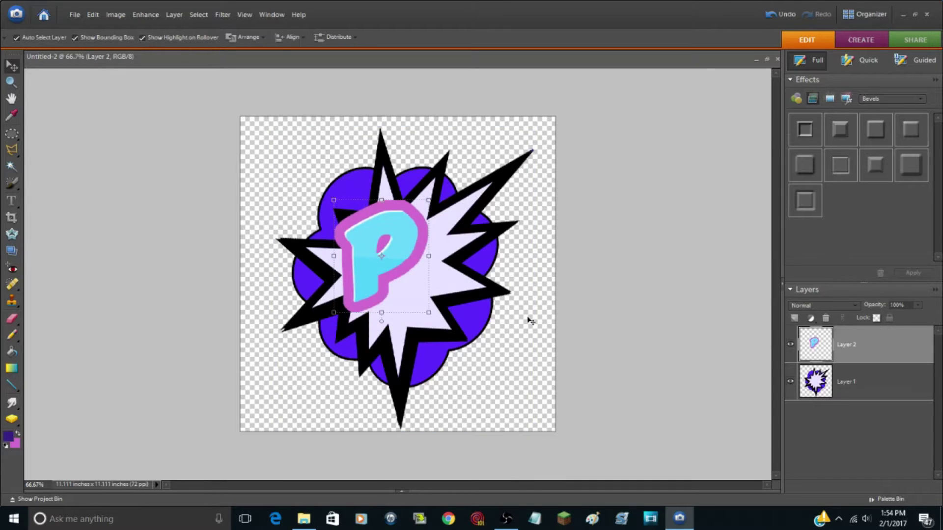
pyautogui.hotkey('ctrl', 'v')
pyautogui.click(411, 324)
pyautogui.moveTo(424, 304); pyautogui.dragTo(454, 340)
pyautogui.moveTo(406, 308); pyautogui.dragTo(453, 268)
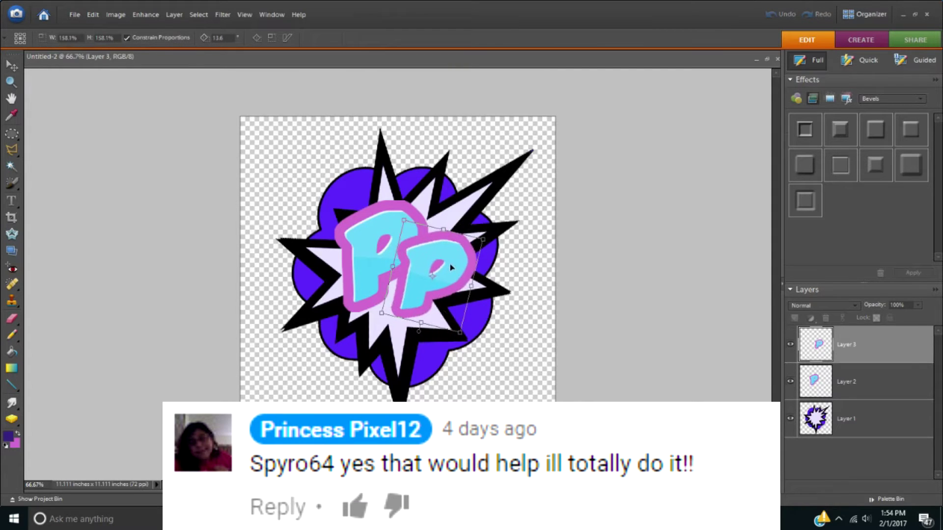
pyautogui.press('Return')
# Step: Nudge the first P slightly up and open the second P's layer style settings
pyautogui.click(447, 186)
pyautogui.click(396, 228)
pyautogui.moveTo(396, 228)
pyautogui.mouseDown()
pyautogui.moveTo(399, 209)
pyautogui.moveTo(426, 207)
pyautogui.moveTo(416, 279)
pyautogui.mouseUp()
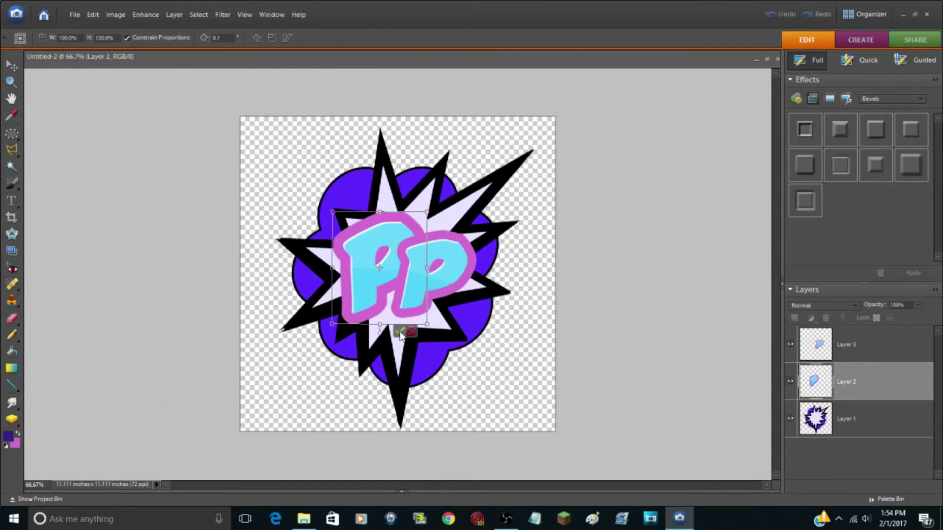
pyautogui.click(399, 332)
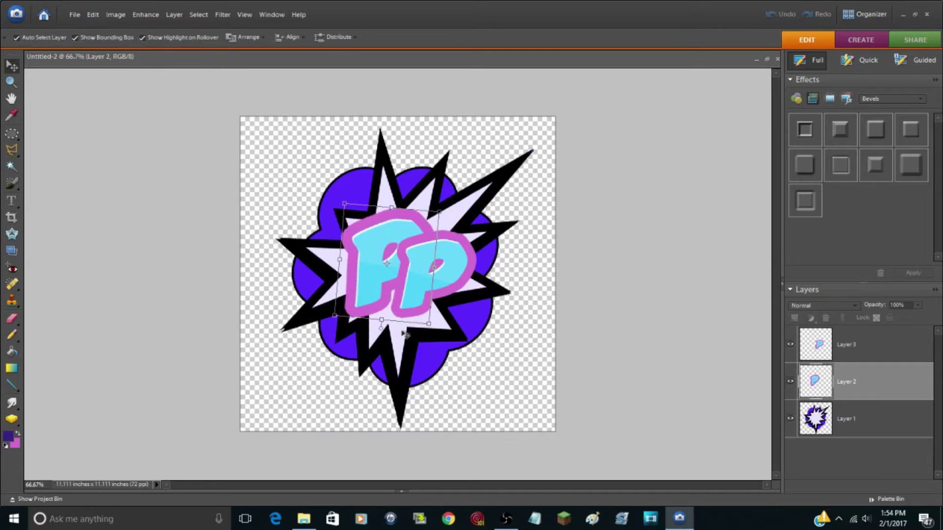
pyautogui.click(437, 284)
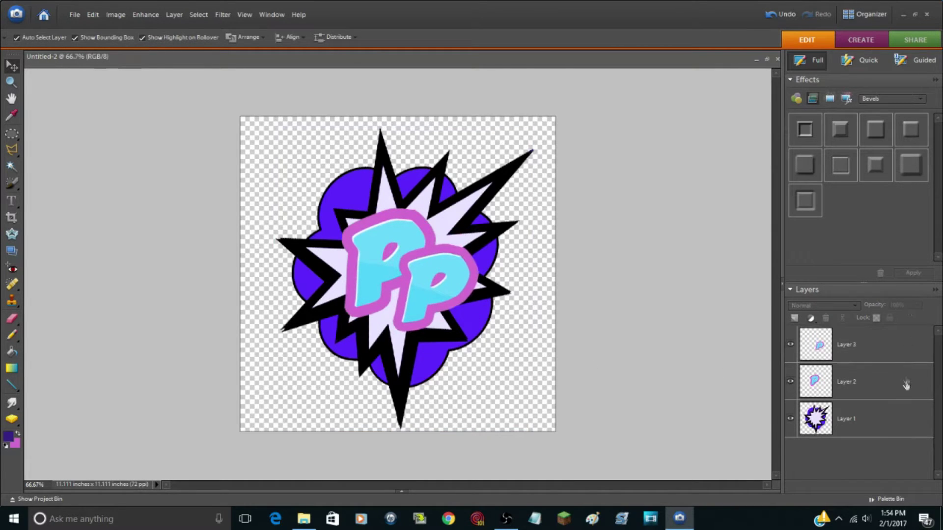
pyautogui.doubleClick(919, 336)
# Step: Replace the second P's bevel with a stroke in lavender sampled from the starburst
pyautogui.click(606, 266)
pyautogui.click(608, 313)
pyautogui.click(764, 330)
pyautogui.click(555, 165)
pyautogui.press('Return')
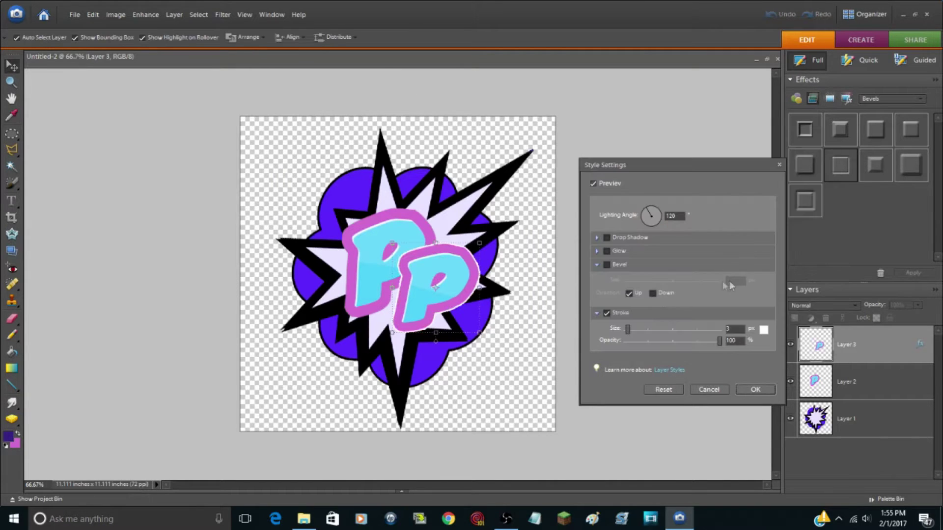
pyautogui.click(763, 330)
pyautogui.click(456, 216)
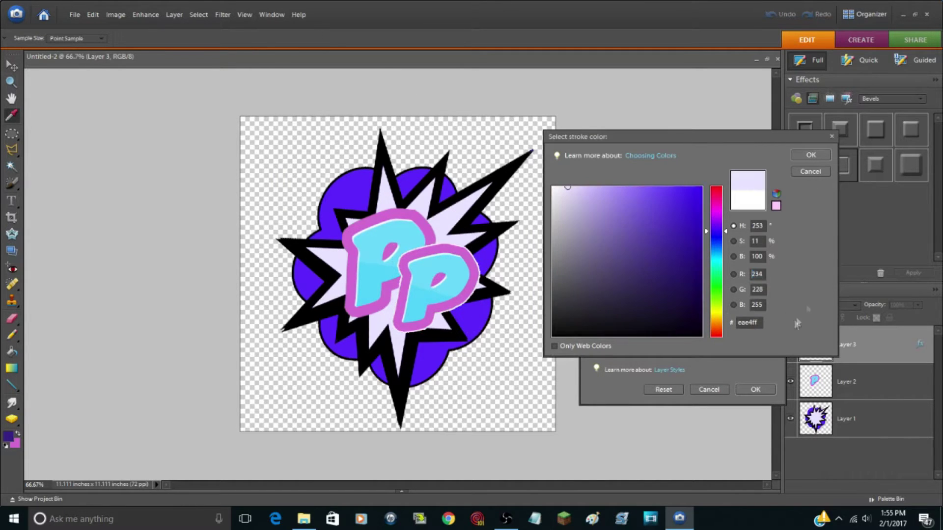
pyautogui.click(813, 155)
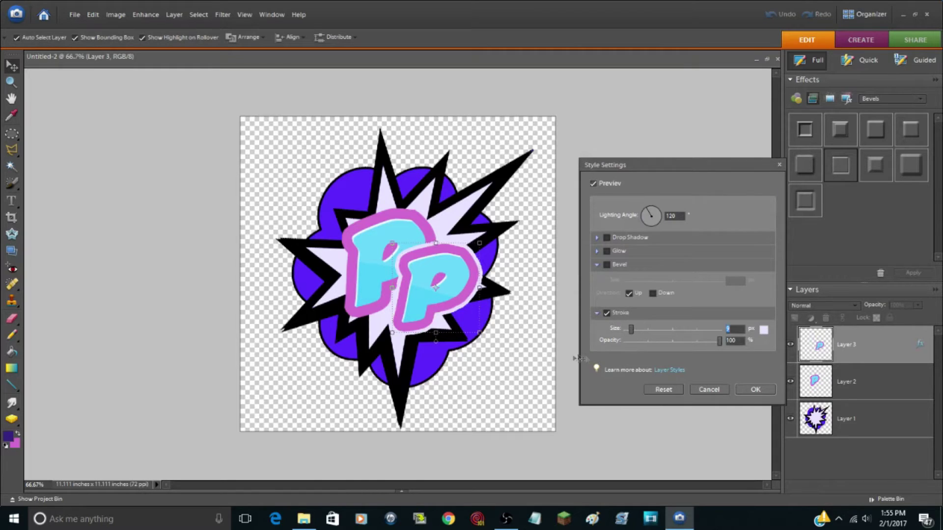
pyautogui.click(755, 389)
# Step: Give the first P the same sampled lavender stroke
pyautogui.click(862, 388)
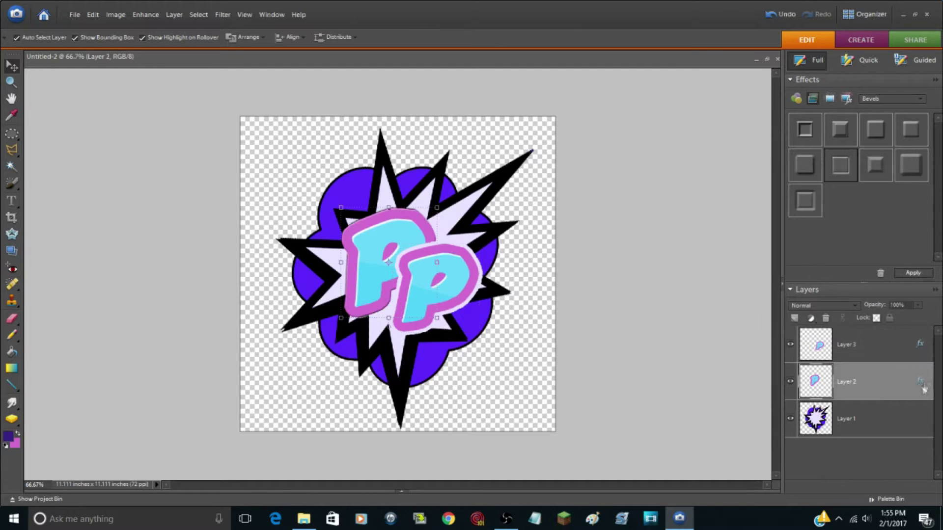
pyautogui.doubleClick(919, 382)
pyautogui.click(607, 313)
pyautogui.click(767, 331)
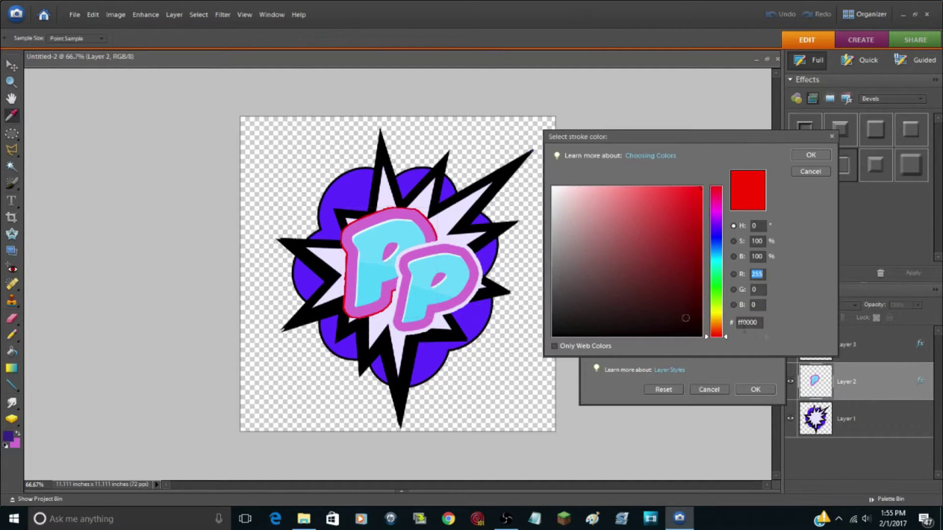
pyautogui.click(447, 215)
pyautogui.press('Return')
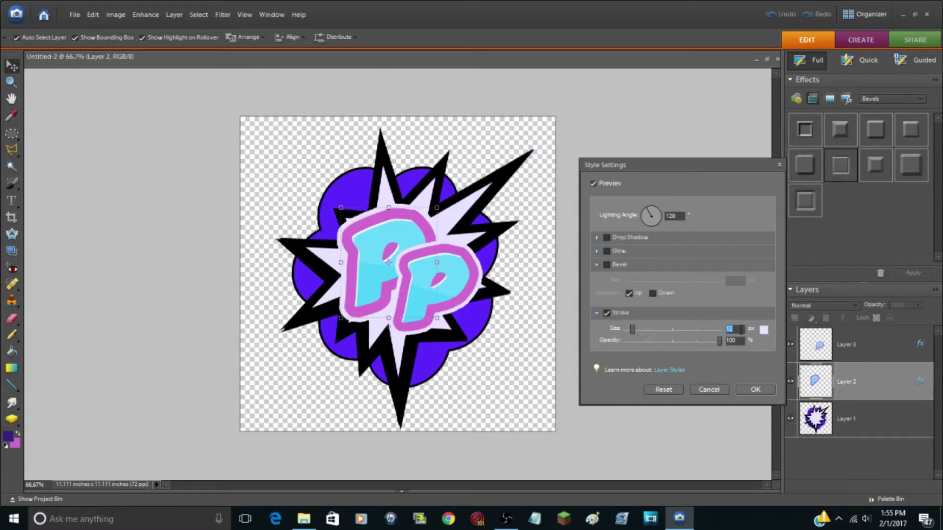
pyautogui.click(760, 392)
pyautogui.click(760, 394)
# Step: Give the starburst a bevel and lavender stroke, then bring up the galaxy image
pyautogui.click(877, 426)
pyautogui.click(914, 273)
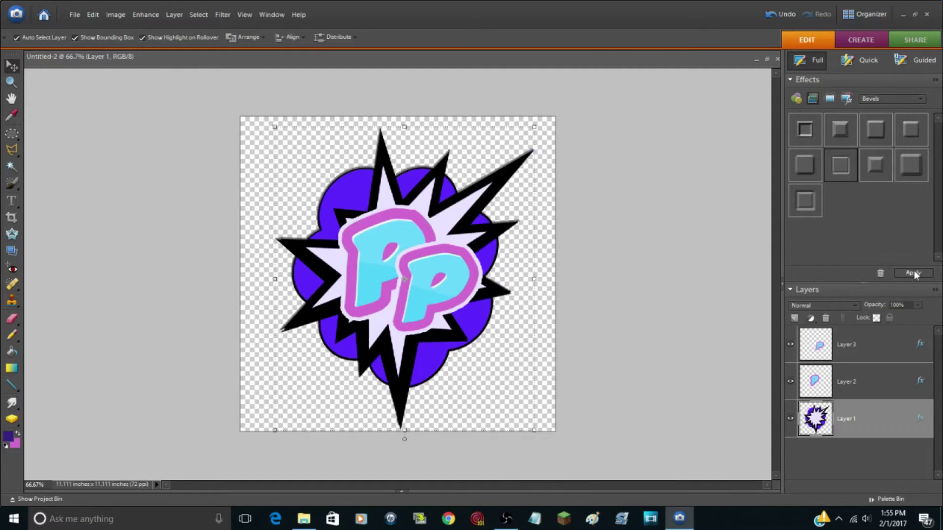
pyautogui.doubleClick(920, 418)
pyautogui.click(608, 310)
pyautogui.click(762, 326)
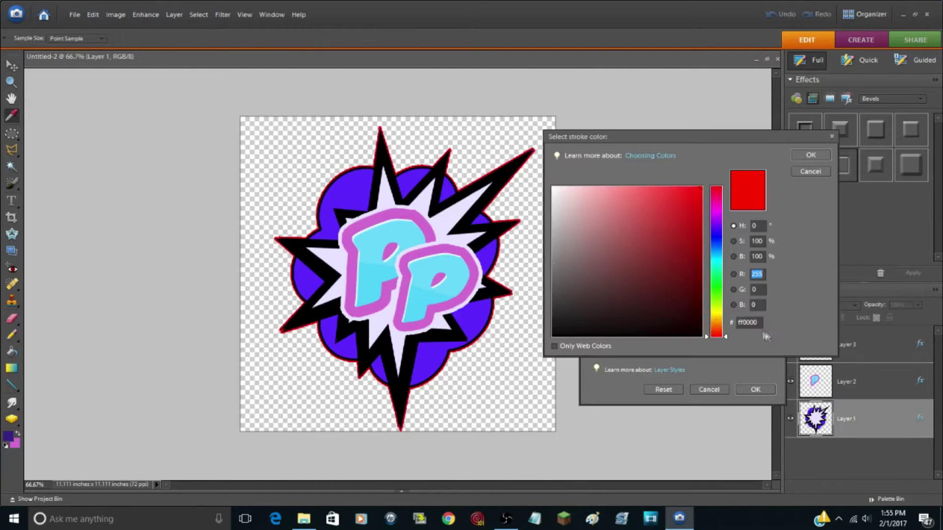
pyautogui.click(448, 217)
pyautogui.press('Return')
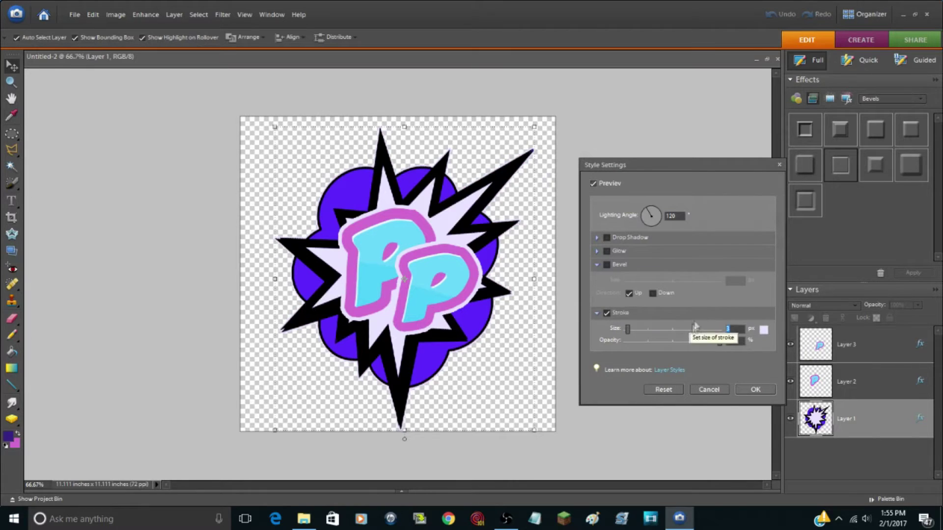
pyautogui.click(755, 389)
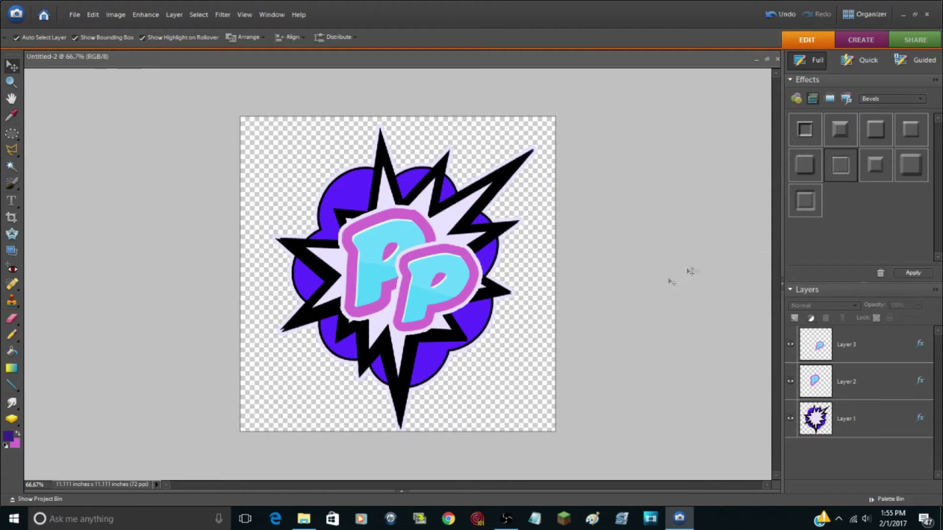
pyautogui.click(404, 493)
pyautogui.click(225, 371)
# Step: Add the galaxy image to the YouTube template, enlarge it to cover it, and set 86% opacity
pyautogui.moveTo(472, 314); pyautogui.dragTo(54, 363)
pyautogui.click(34, 499)
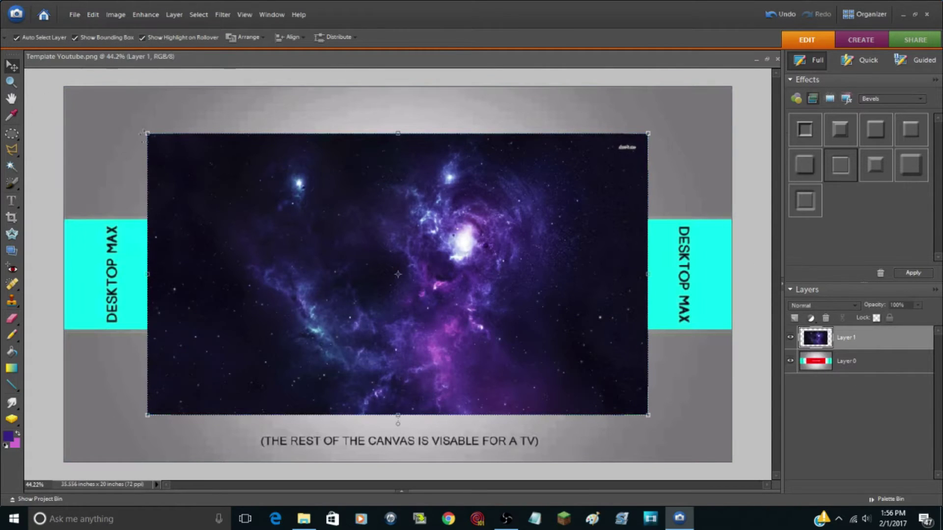
pyautogui.moveTo(147, 133); pyautogui.dragTo(44, 110)
pyautogui.moveTo(649, 415); pyautogui.dragTo(737, 465)
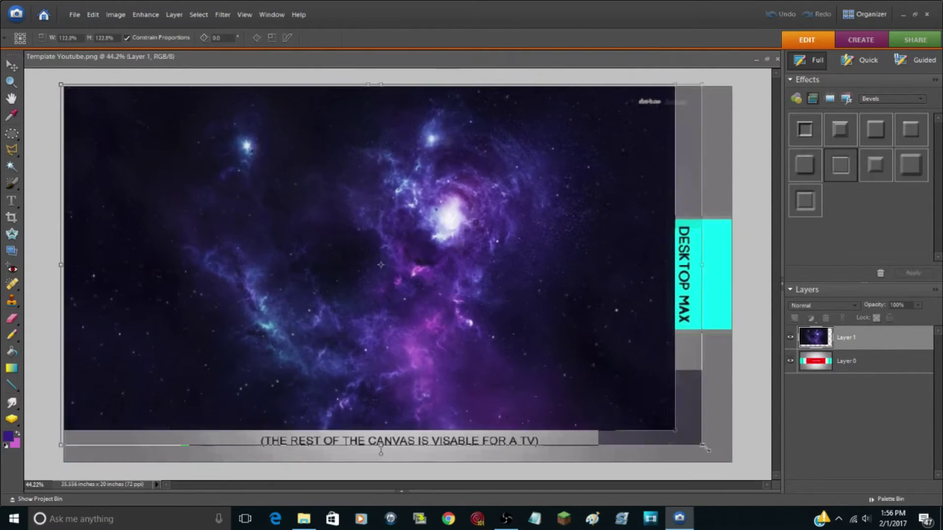
pyautogui.click(708, 455)
pyautogui.click(917, 305)
pyautogui.moveTo(921, 318); pyautogui.dragTo(909, 319)
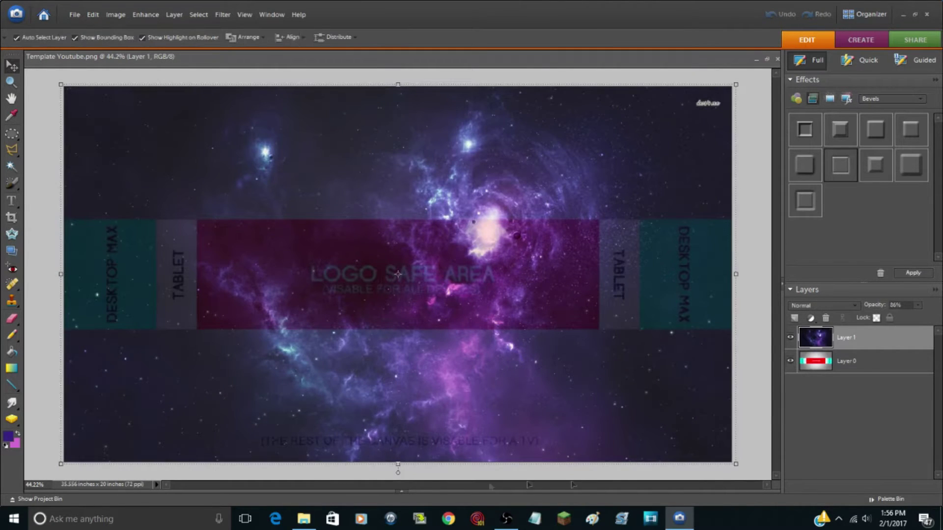
# Step: Stretch the purple planet image over the whole template in Overlay mode, then open the logo image
pyautogui.click(401, 490)
pyautogui.doubleClick(443, 446)
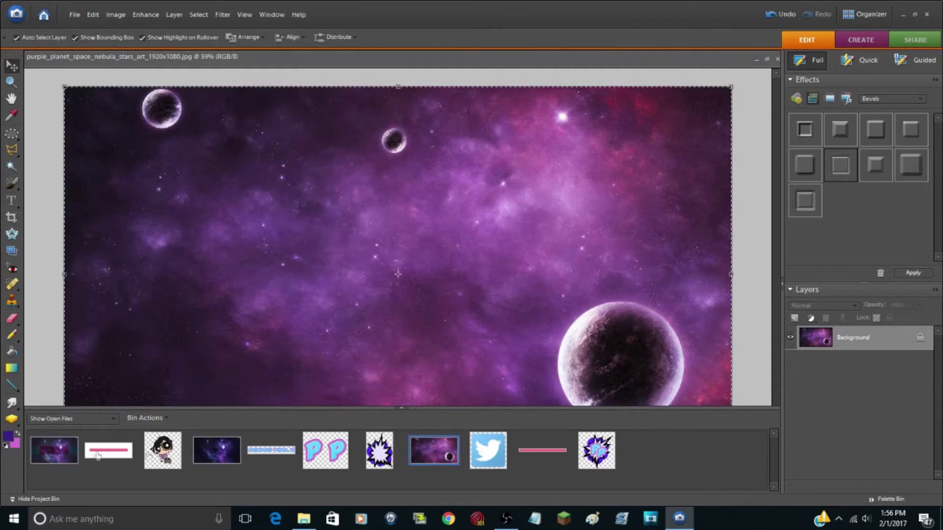
pyautogui.moveTo(646, 137); pyautogui.dragTo(733, 84)
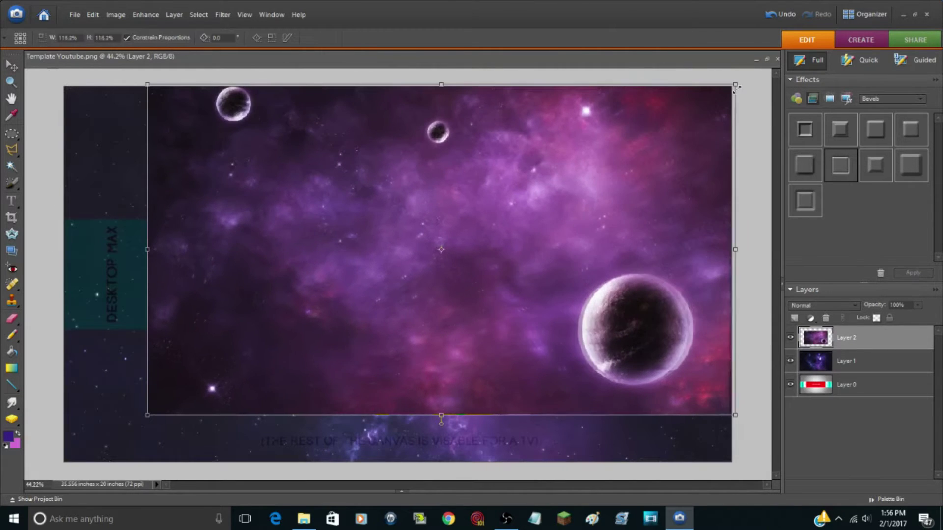
pyautogui.moveTo(147, 417); pyautogui.dragTo(58, 465)
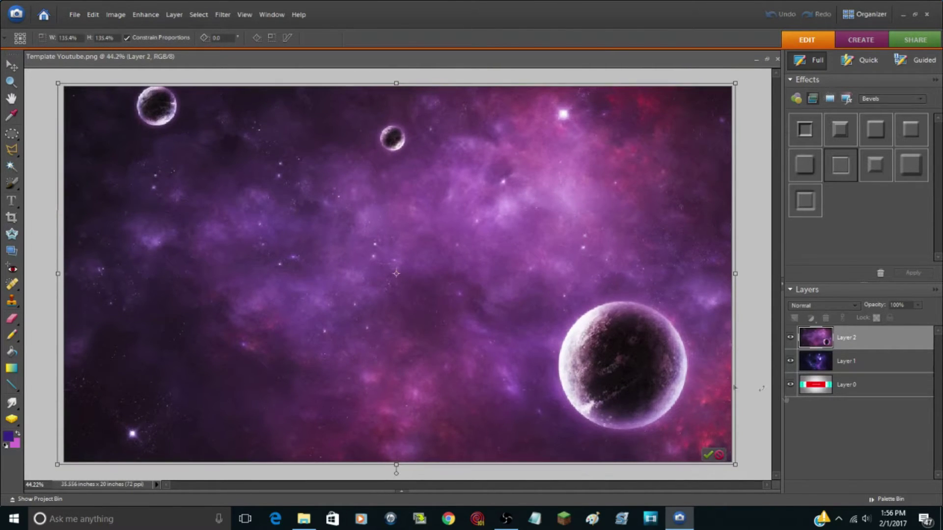
pyautogui.click(825, 306)
pyautogui.click(812, 164)
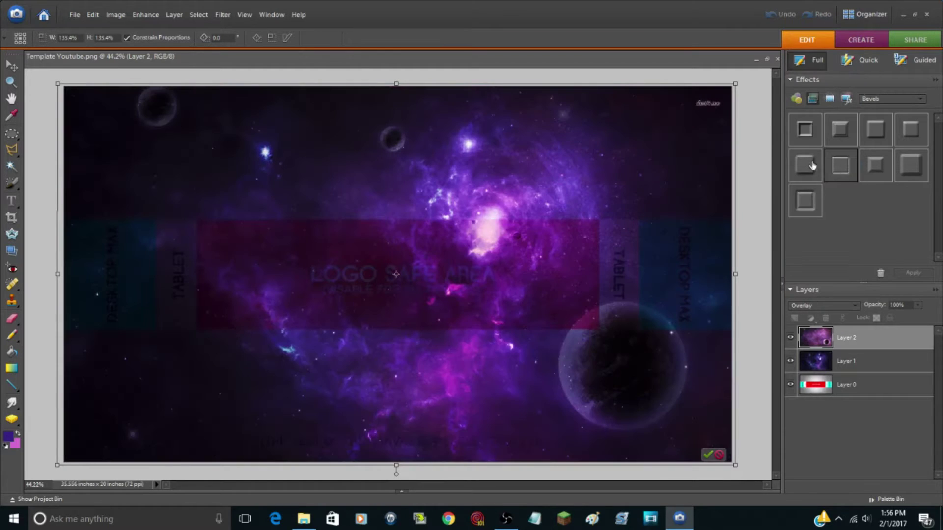
pyautogui.click(708, 455)
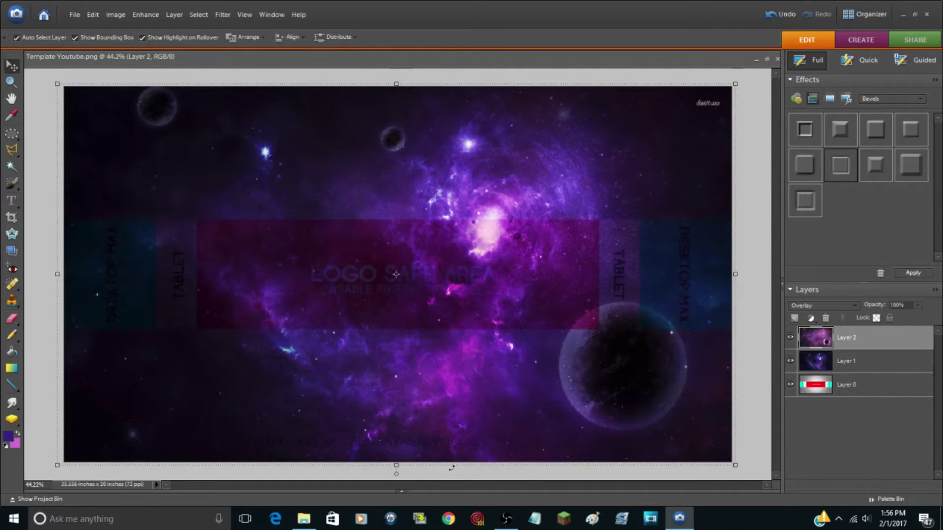
pyautogui.click(401, 491)
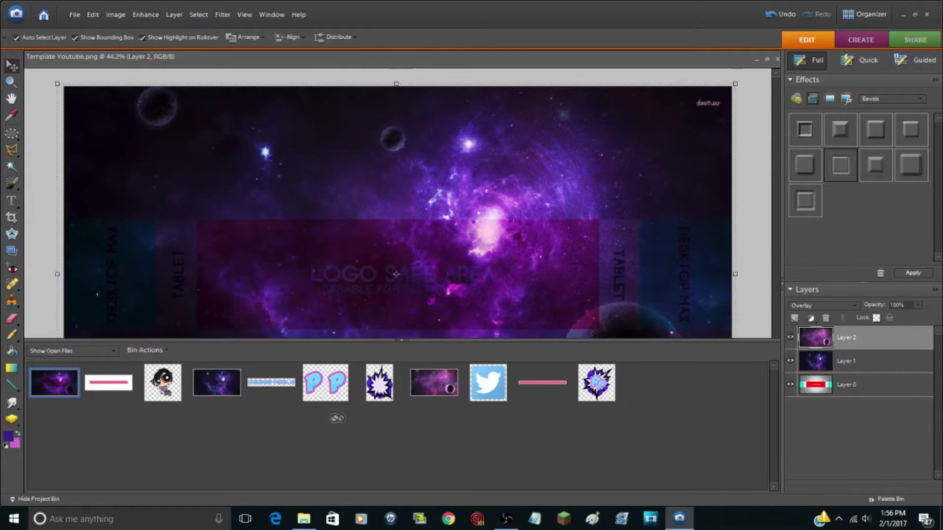
pyautogui.click(290, 390)
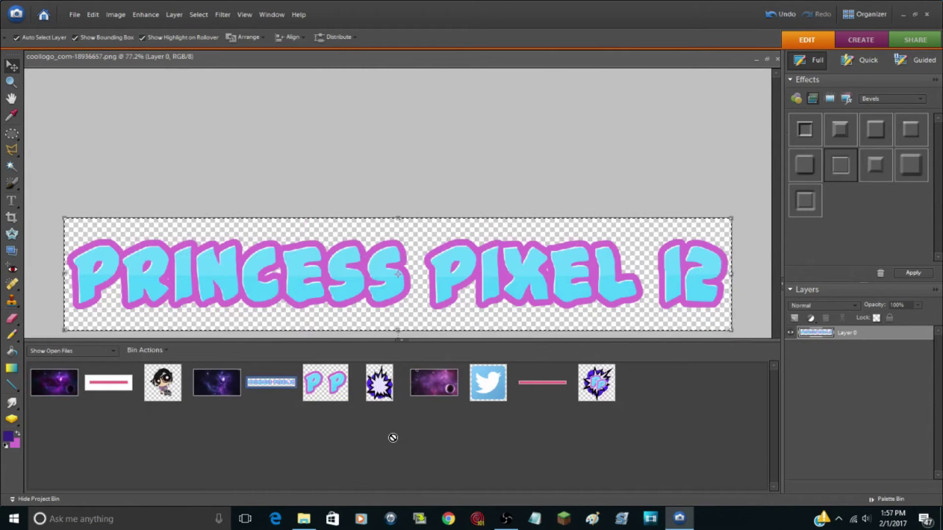
# Step: Copy the Princess Pixel 12 logo into the banner, tilted and widened to the right
pyautogui.moveTo(393, 438); pyautogui.dragTo(54, 383)
pyautogui.moveTo(592, 298)
pyautogui.mouseDown()
pyautogui.moveTo(545, 253)
pyautogui.moveTo(535, 256)
pyautogui.mouseUp()
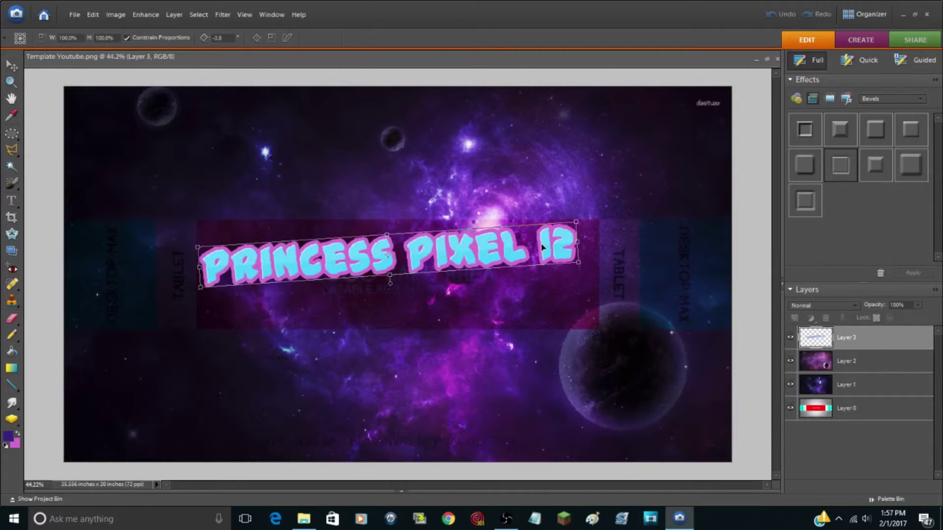
pyautogui.click(209, 285)
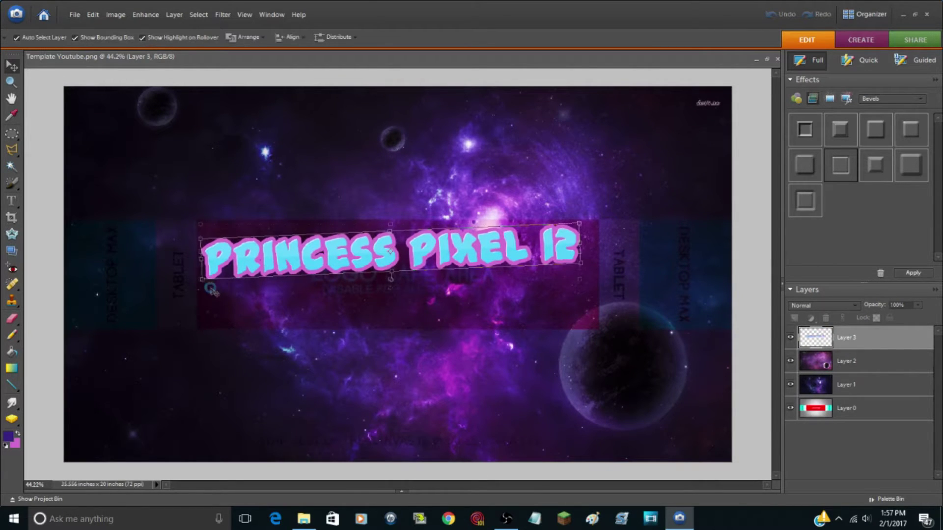
pyautogui.moveTo(583, 279); pyautogui.dragTo(588, 297)
pyautogui.click(565, 288)
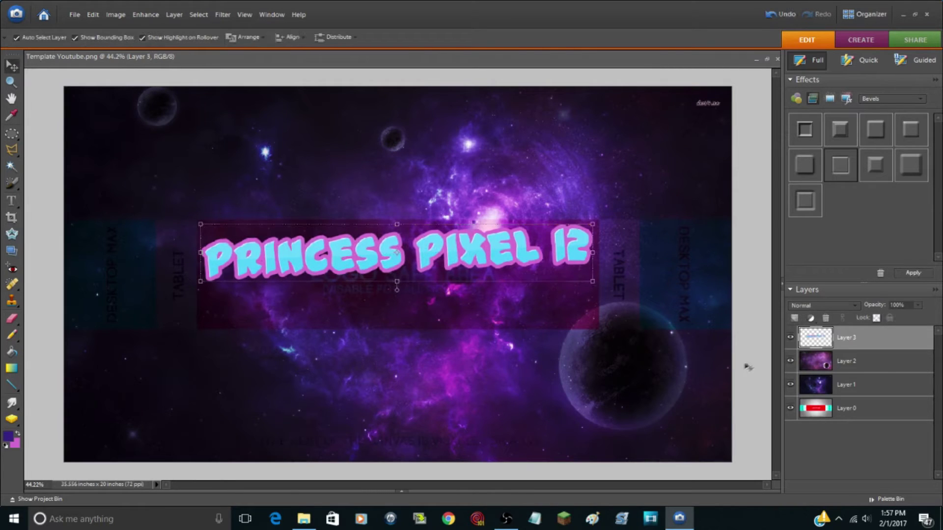
# Step: Bring in the cartoon girl, shrunk and placed at the logo's right end
pyautogui.click(401, 491)
pyautogui.click(163, 440)
pyautogui.moveTo(383, 270); pyautogui.dragTo(54, 439)
pyautogui.click(35, 499)
pyautogui.moveTo(398, 275); pyautogui.dragTo(535, 339)
pyautogui.moveTo(604, 226)
pyautogui.mouseDown()
pyautogui.moveTo(590, 284)
pyautogui.moveTo(598, 278)
pyautogui.moveTo(563, 310)
pyautogui.mouseUp()
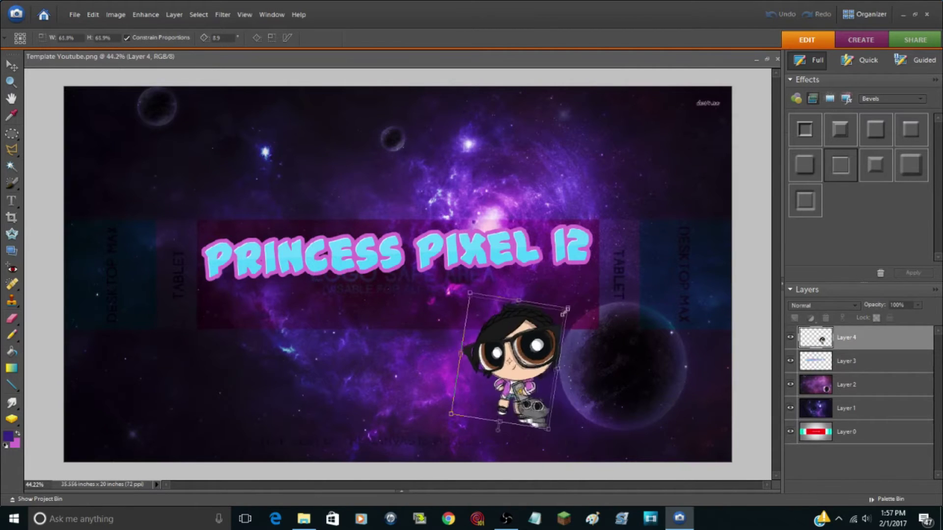
pyautogui.moveTo(537, 345); pyautogui.dragTo(568, 297)
pyautogui.moveTo(598, 266); pyautogui.dragTo(577, 283)
pyautogui.moveTo(552, 314); pyautogui.dragTo(550, 292)
pyautogui.moveTo(577, 256); pyautogui.dragTo(606, 229)
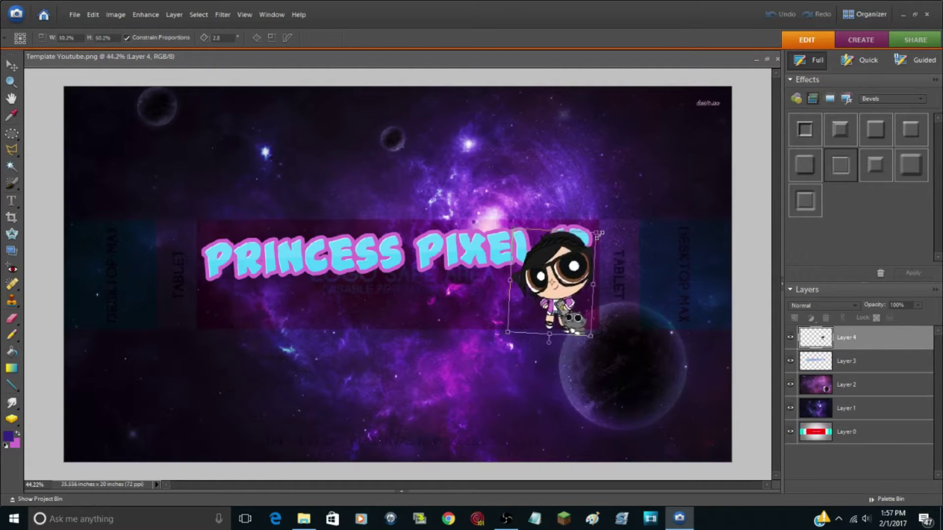
pyautogui.click(572, 343)
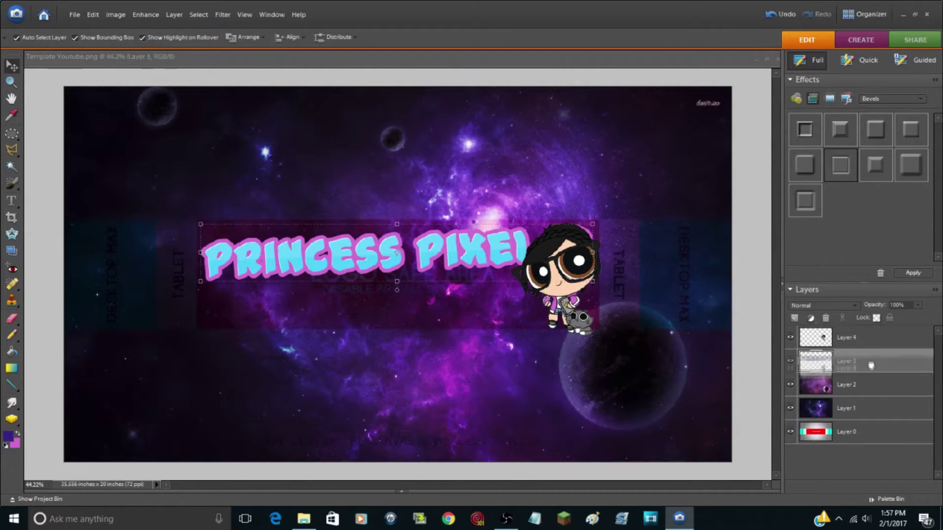
# Step: Move the logo layer above the girl and shrink and tilt it further counter-clockwise
pyautogui.moveTo(847, 361); pyautogui.dragTo(846, 334)
pyautogui.moveTo(585, 282)
pyautogui.mouseDown()
pyautogui.moveTo(555, 269)
pyautogui.moveTo(555, 231)
pyautogui.mouseUp()
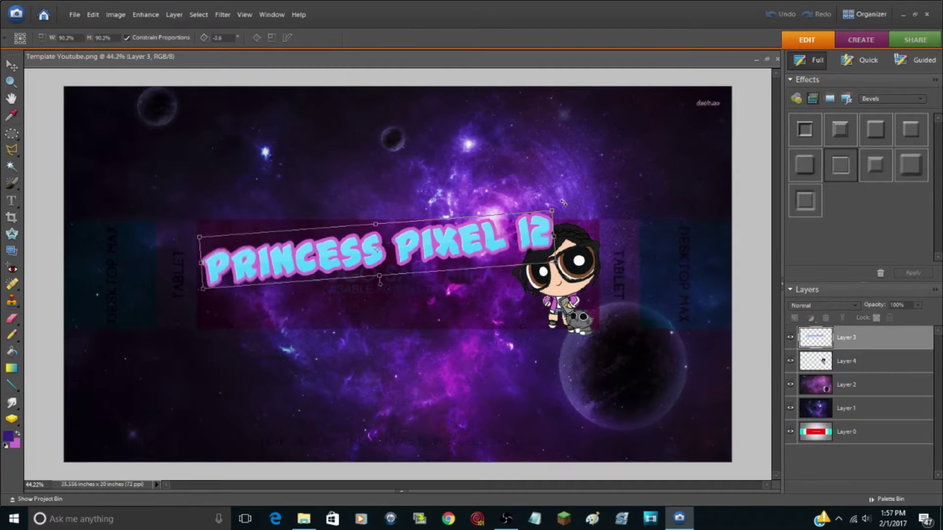
pyautogui.moveTo(464, 251); pyautogui.dragTo(459, 262)
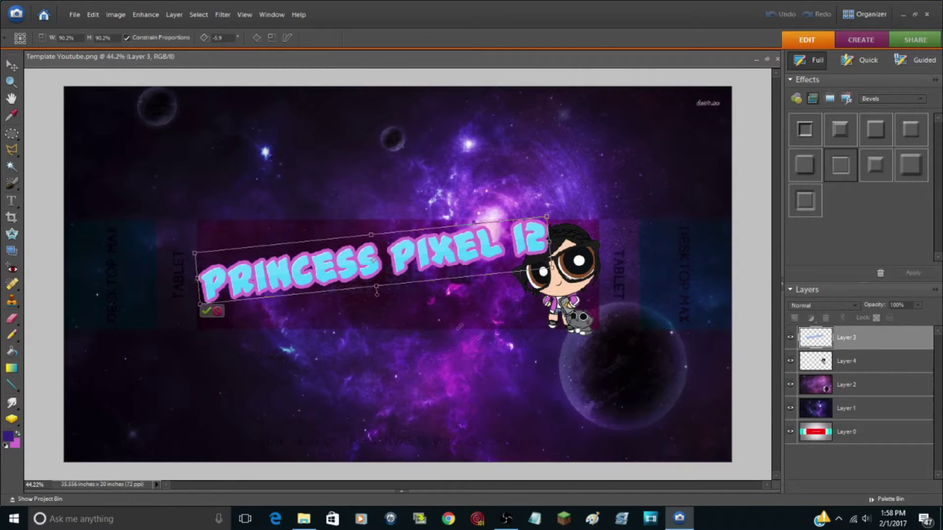
# Step: Give the cartoon girl a 12 px white stroke outline
pyautogui.click(208, 314)
pyautogui.click(874, 361)
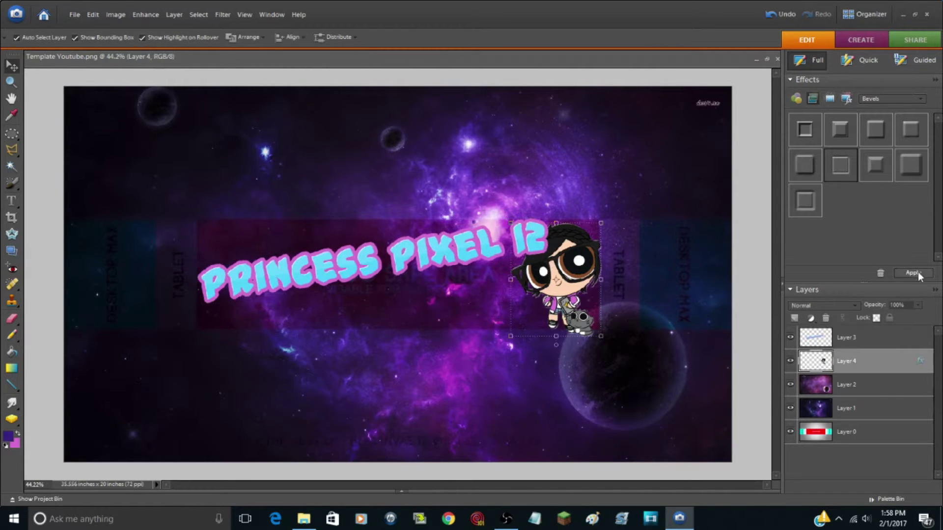
pyautogui.doubleClick(926, 362)
pyautogui.click(607, 313)
pyautogui.click(764, 330)
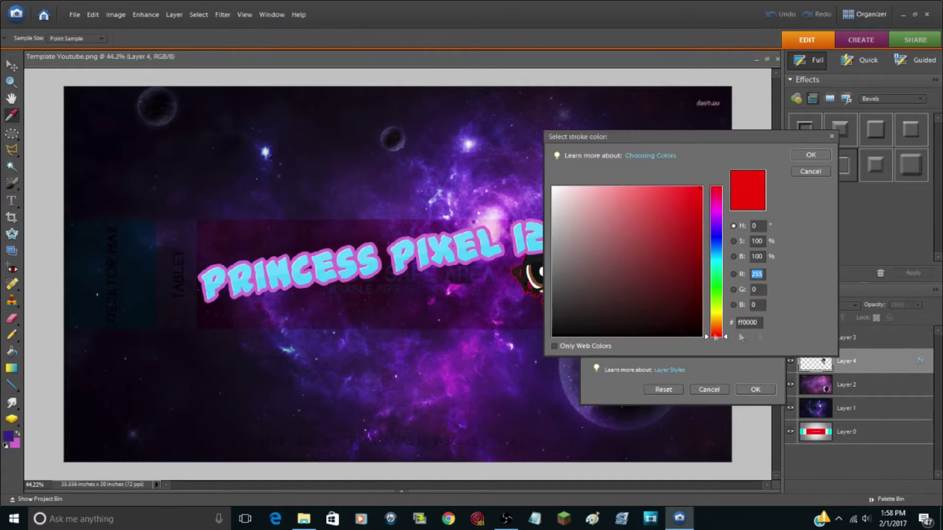
pyautogui.click(716, 210)
pyautogui.click(807, 159)
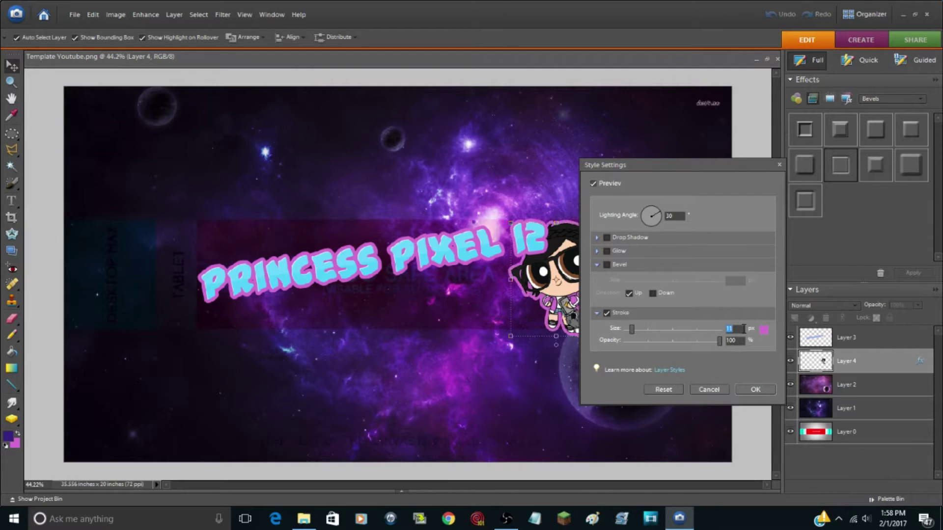
pyautogui.moveTo(697, 165); pyautogui.dragTo(243, 125)
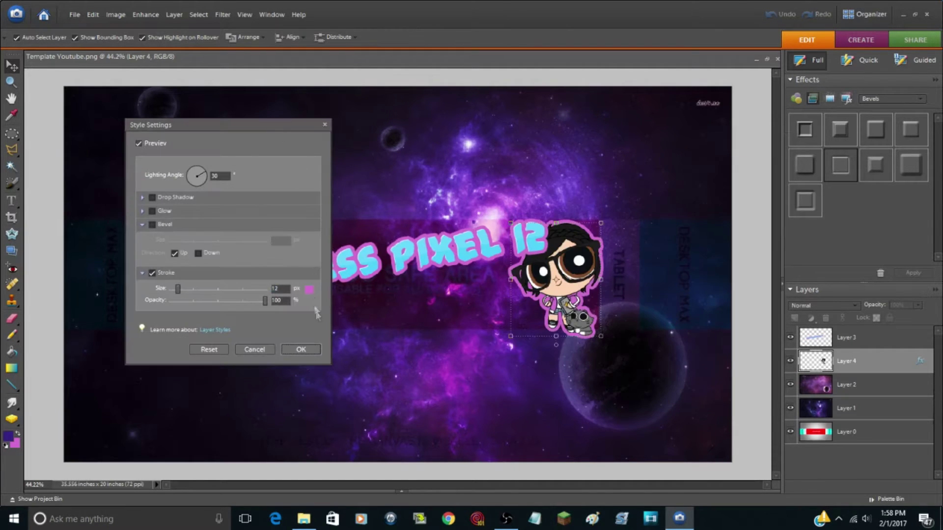
pyautogui.click(309, 290)
pyautogui.click(553, 187)
pyautogui.click(809, 157)
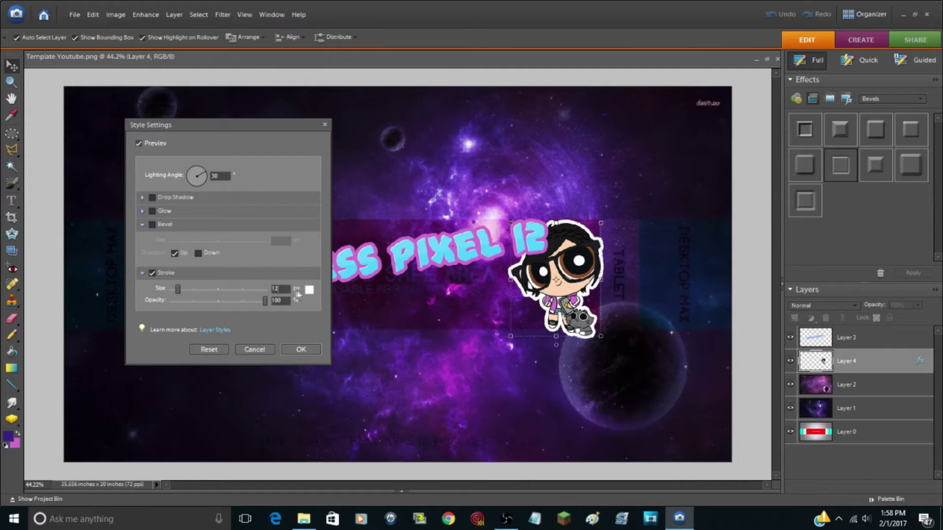
pyautogui.click(305, 351)
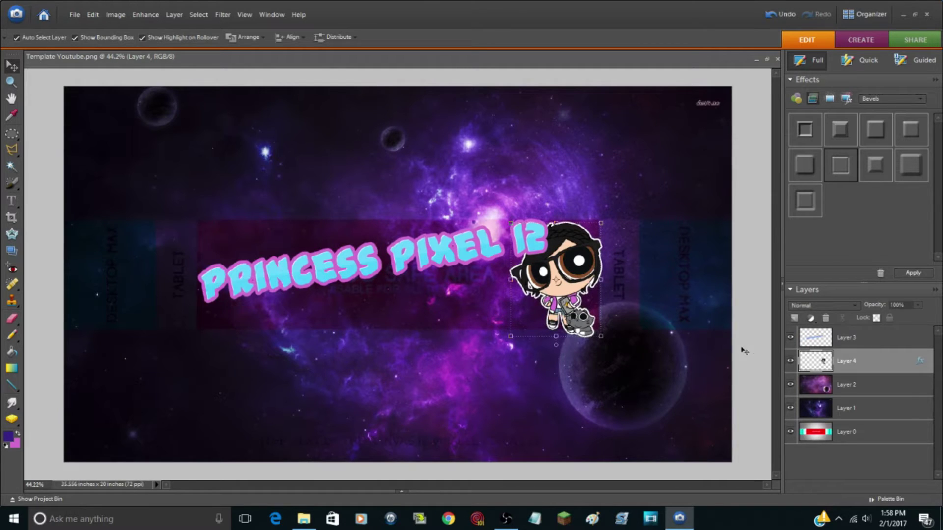
# Step: Add a bevel and a stroke to the Princess Pixel 12 logo layer
pyautogui.click(911, 337)
pyautogui.doubleClick(911, 337)
pyautogui.click(152, 273)
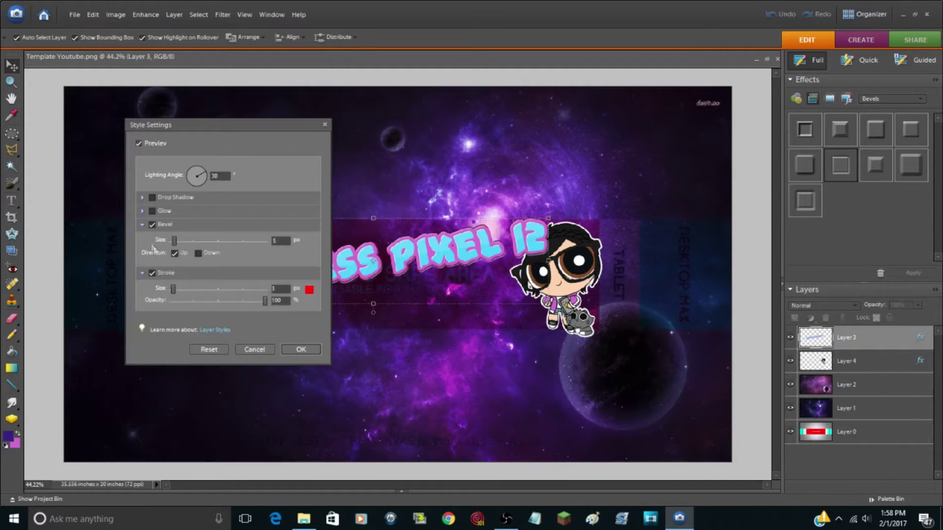
pyautogui.click(310, 291)
pyautogui.click(812, 156)
pyautogui.press('Return')
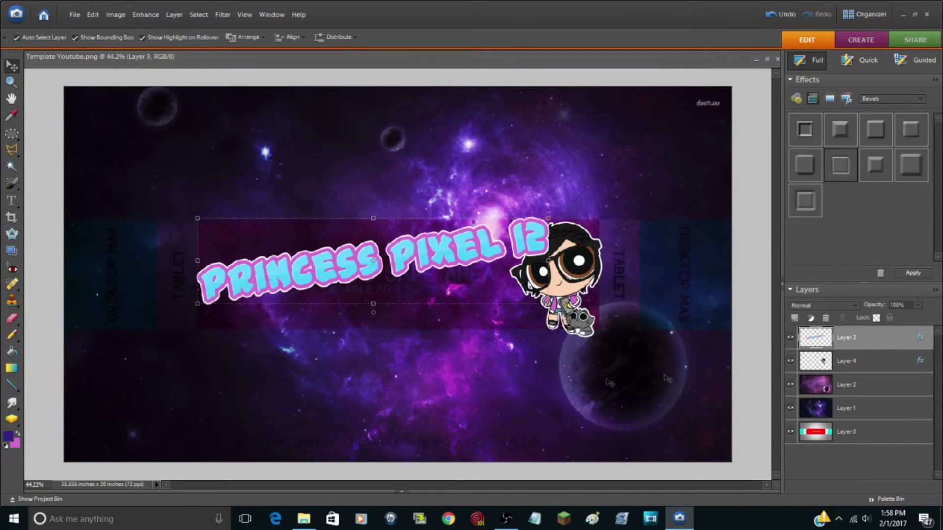
pyautogui.click(18, 499)
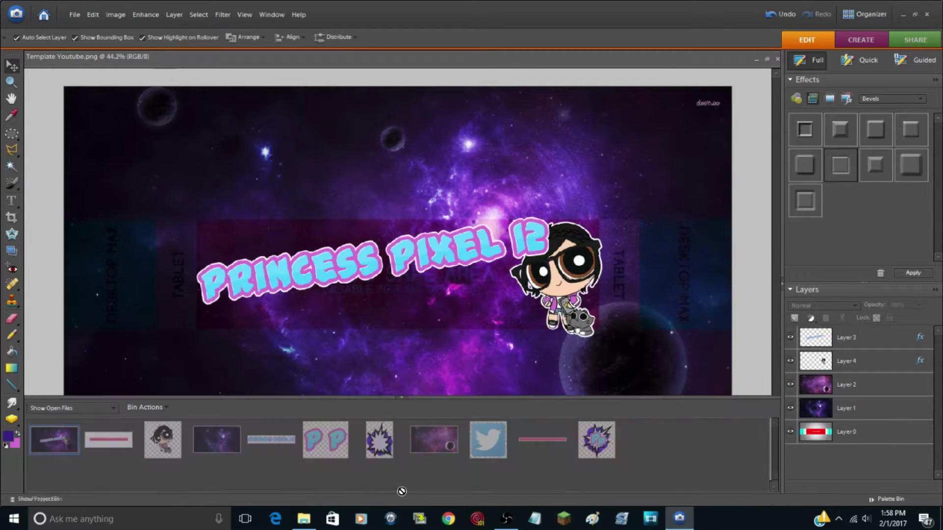
# Step: Remove the white background around the pink bar image with the Magic Wand
pyautogui.click(108, 444)
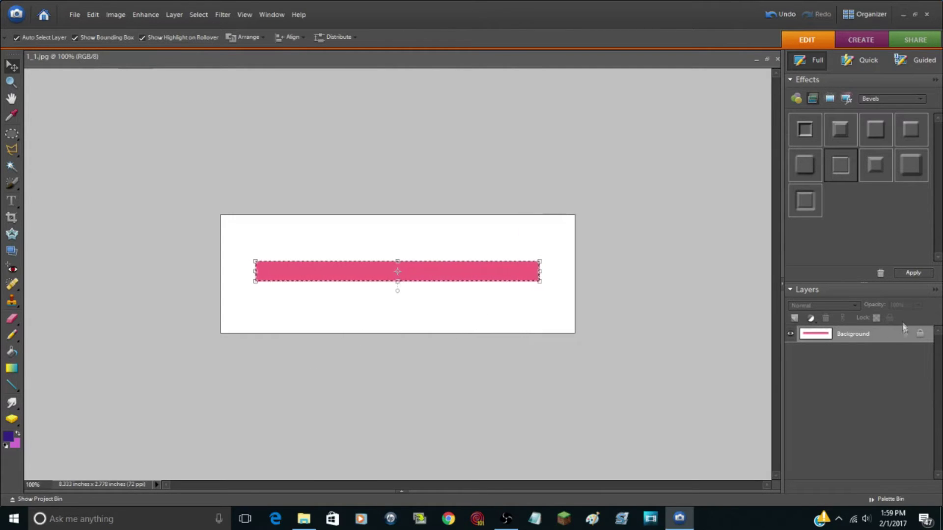
pyautogui.click(12, 133)
pyautogui.click(12, 167)
pyautogui.click(920, 334)
pyautogui.click(573, 311)
pyautogui.press('Delete')
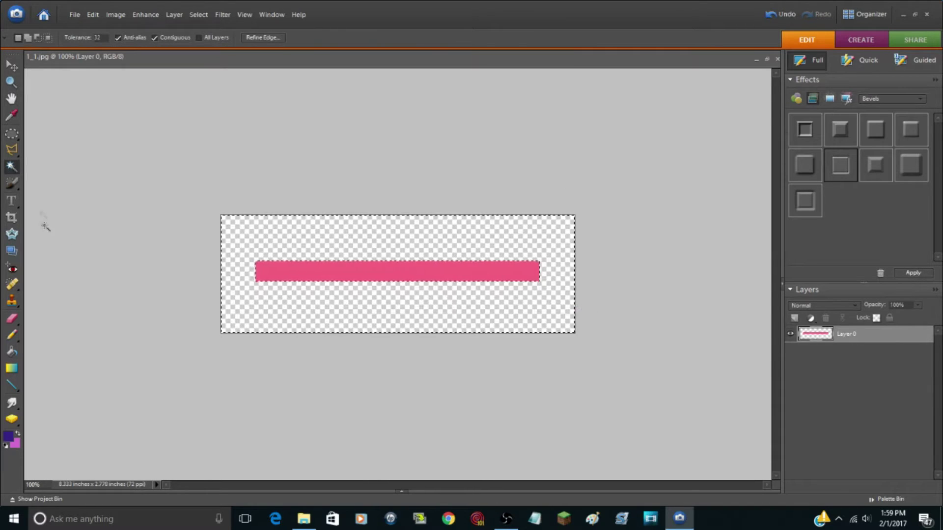
pyautogui.press('v')
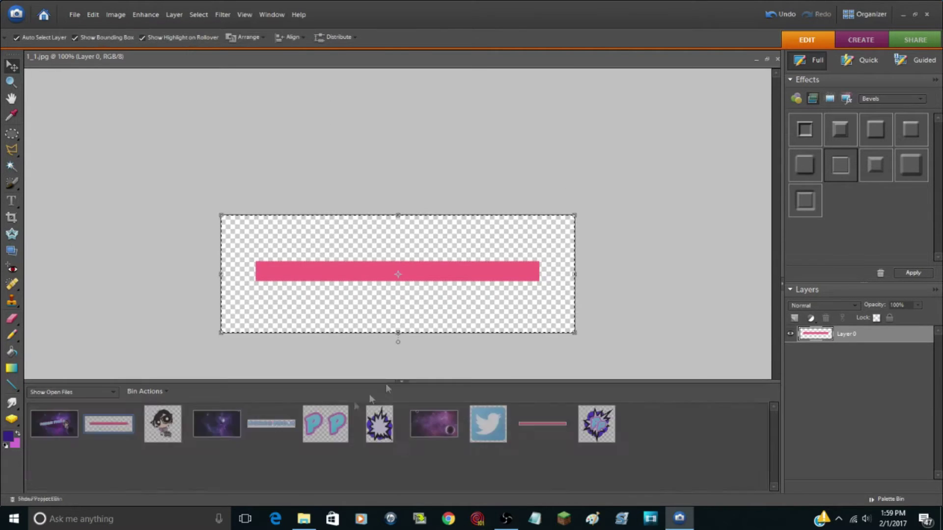
# Step: Place the pink bar full-width in the banner, behind the logo and girl, and duplicate it
pyautogui.moveTo(398, 274); pyautogui.dragTo(53, 423)
pyautogui.moveTo(412, 279); pyautogui.dragTo(140, 233)
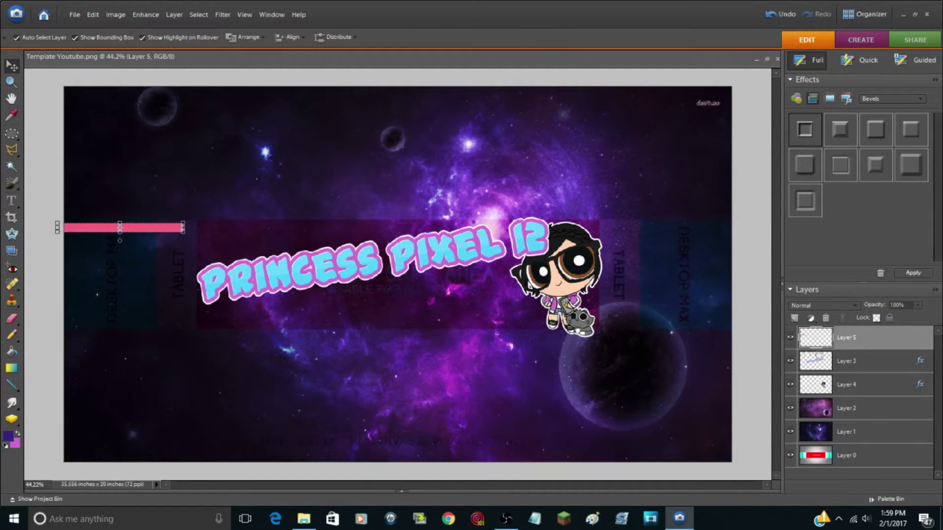
pyautogui.hotkey('ctrl', 't')
pyautogui.hotkey('shift', 'Up')
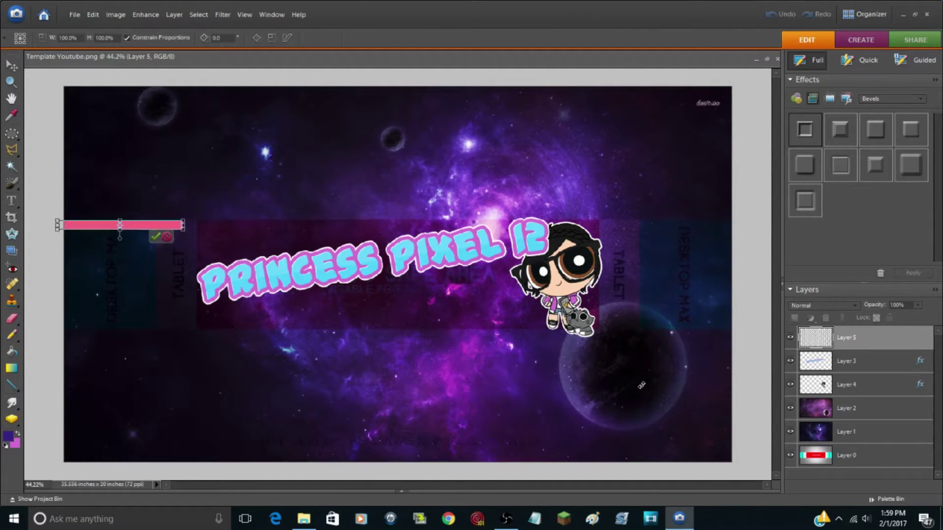
pyautogui.moveTo(185, 224); pyautogui.dragTo(733, 226)
pyautogui.click(713, 236)
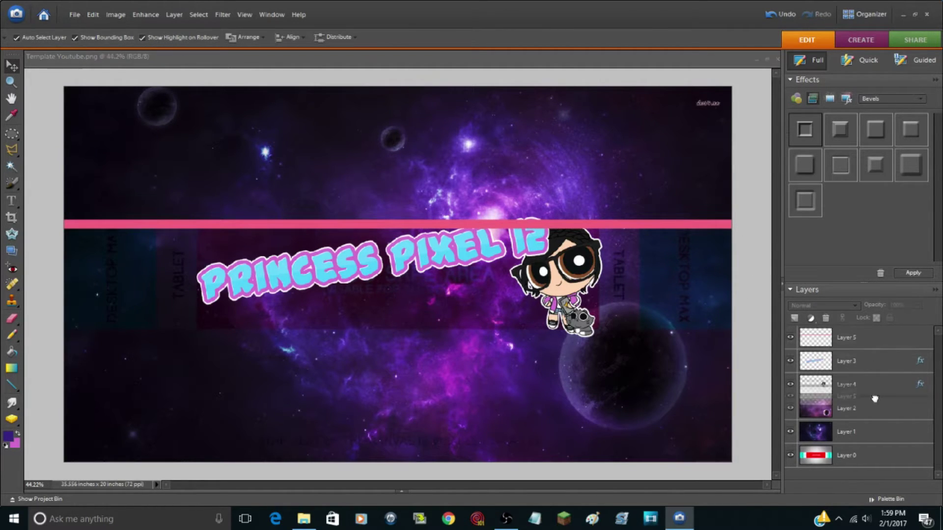
pyautogui.moveTo(881, 362); pyautogui.dragTo(875, 403)
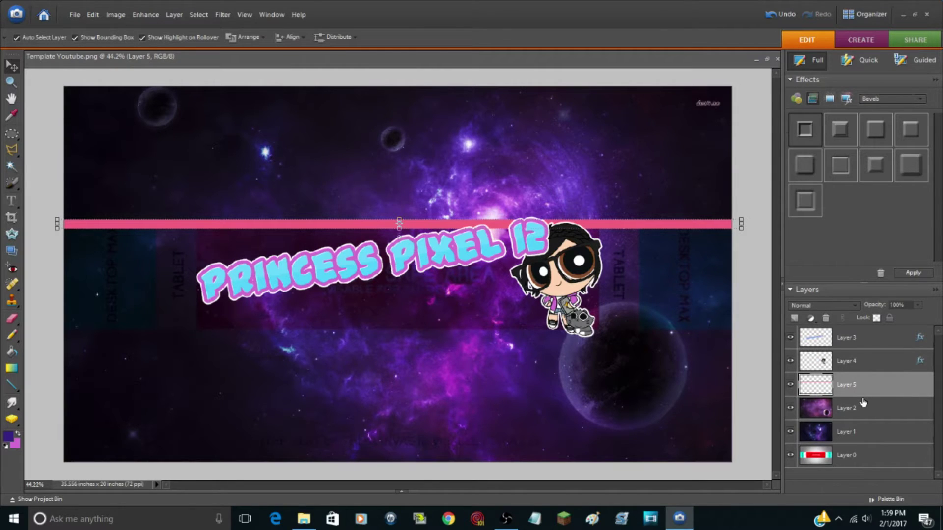
pyautogui.hotkey('ctrl', 'j')
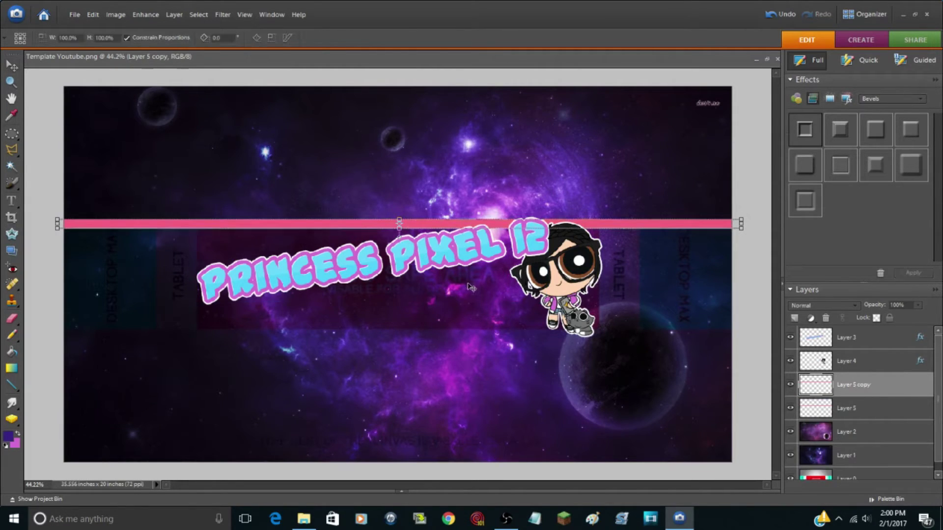
# Step: Move the copied stripe down below the Princess Pixel 12 logo
pyautogui.moveTo(462, 232); pyautogui.dragTo(537, 310)
pyautogui.hotkey('shift', 'Down')
pyautogui.hotkey('shift', 'Down')
pyautogui.hotkey('shift', 'Down')
pyautogui.hotkey('shift', 'Down')
pyautogui.hotkey('shift', 'Down')
pyautogui.hotkey('shift', 'Down')
pyautogui.hotkey('shift', 'Down')
pyautogui.hotkey('shift', 'Down')
pyautogui.hotkey('shift', 'Down')
pyautogui.hotkey('shift', 'Down')
pyautogui.hotkey('shift', 'Down')
pyautogui.hotkey('shift', 'Down')
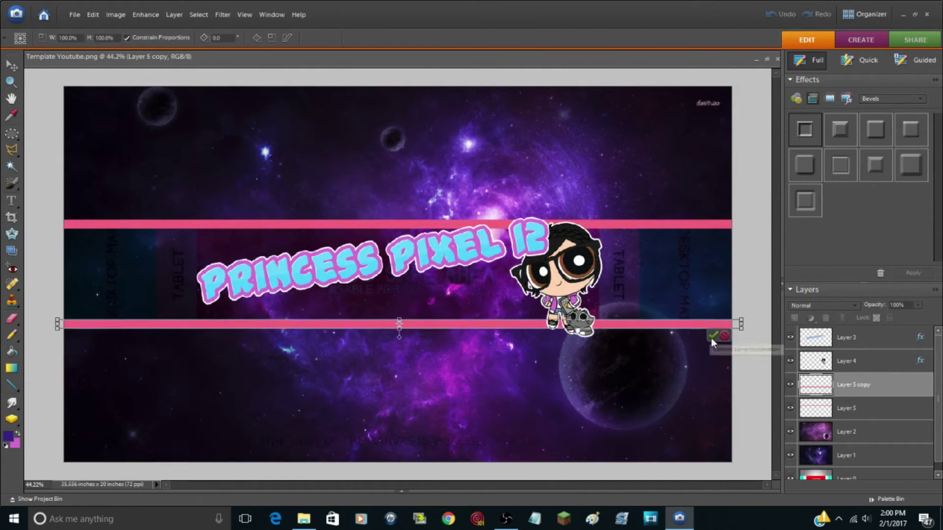
pyautogui.click(713, 336)
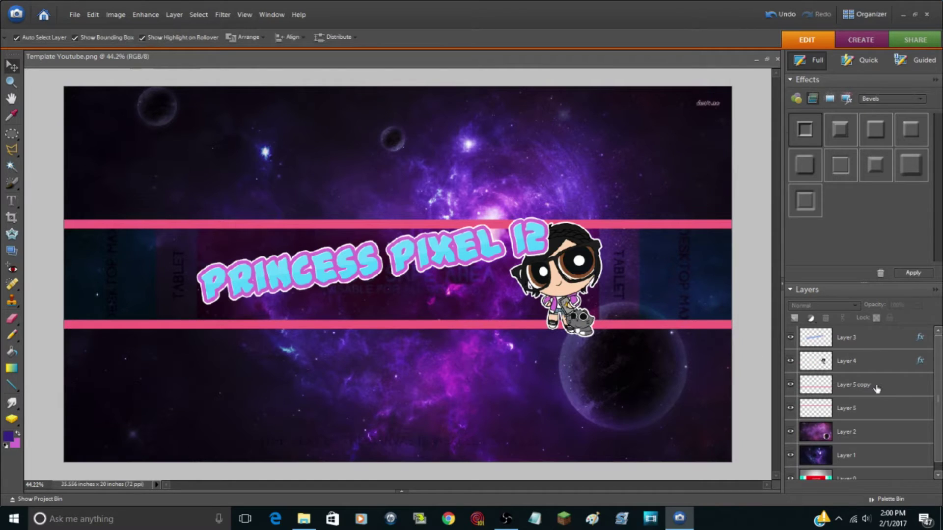
pyautogui.click(855, 337)
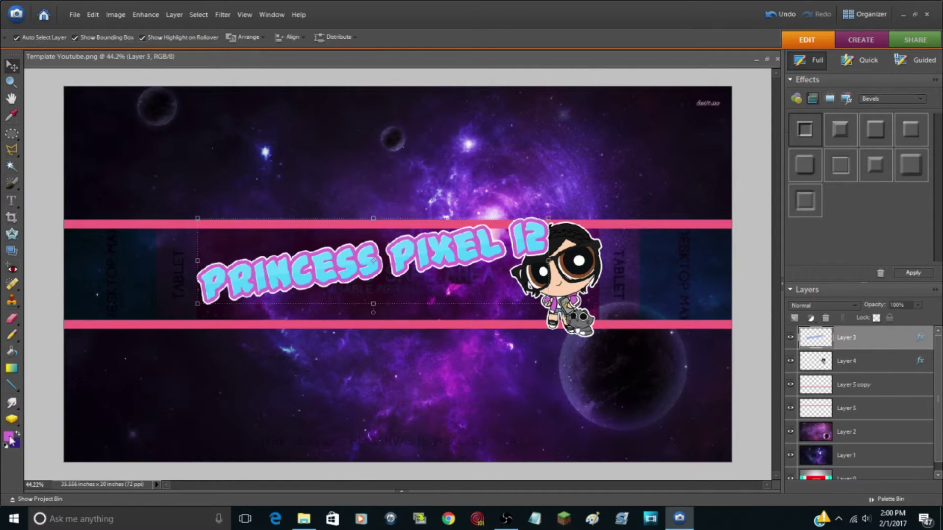
# Step: Fill the lower stripe with magenta, undoing an accidental full-canvas fill
pyautogui.click(8, 436)
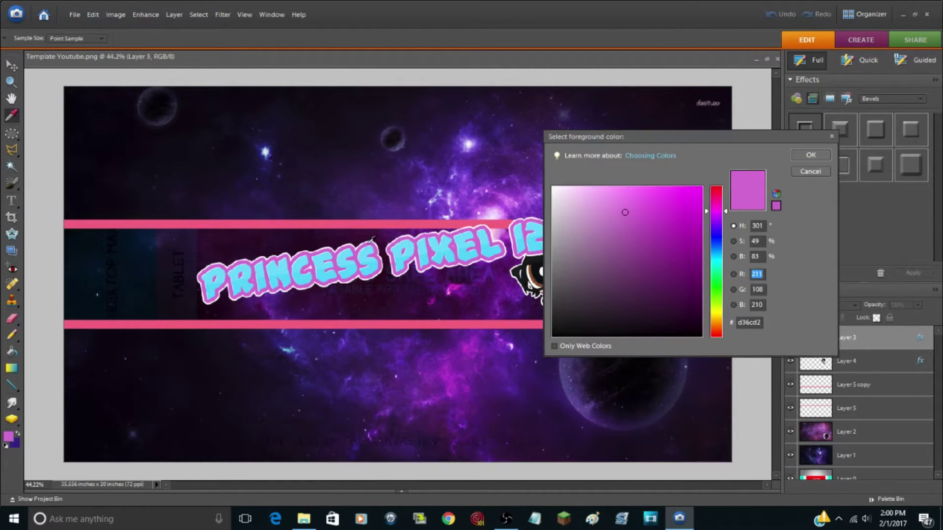
pyautogui.click(829, 155)
pyautogui.click(11, 355)
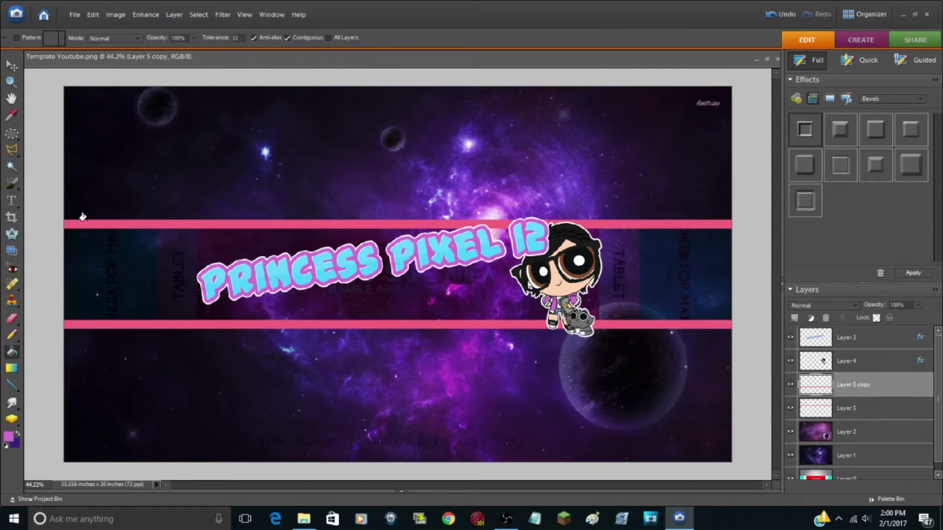
pyautogui.click(80, 219)
pyautogui.click(306, 222)
pyautogui.hotkey('ctrl', 'z')
pyautogui.hotkey('ctrl', 'a')
pyautogui.press('w')
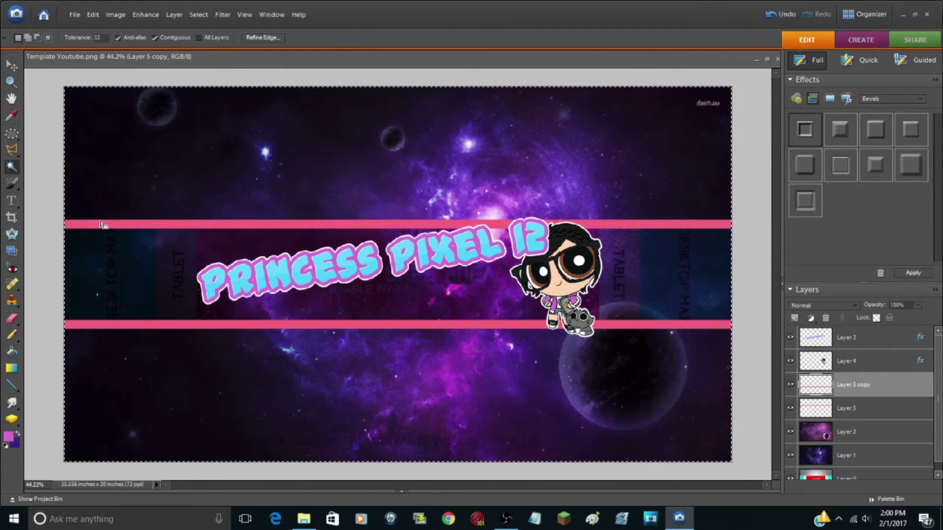
pyautogui.click(791, 386)
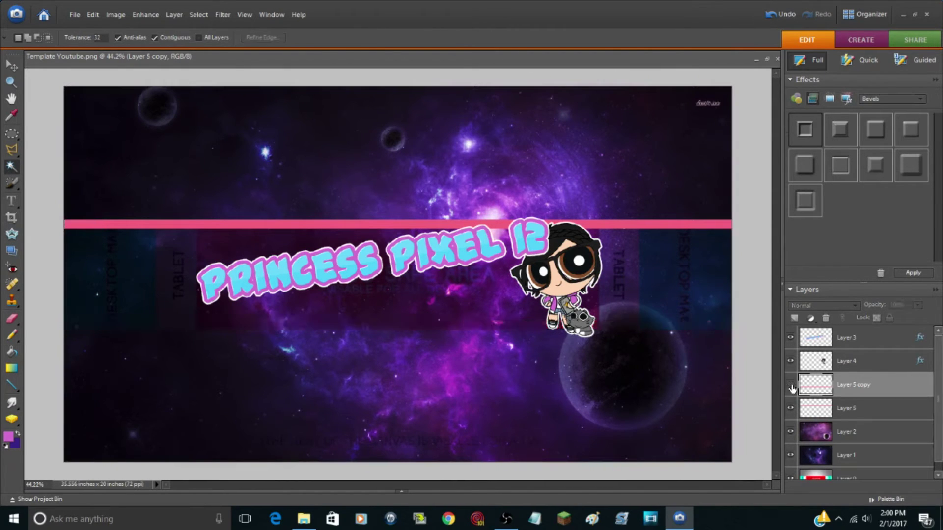
pyautogui.click(12, 352)
pyautogui.click(135, 325)
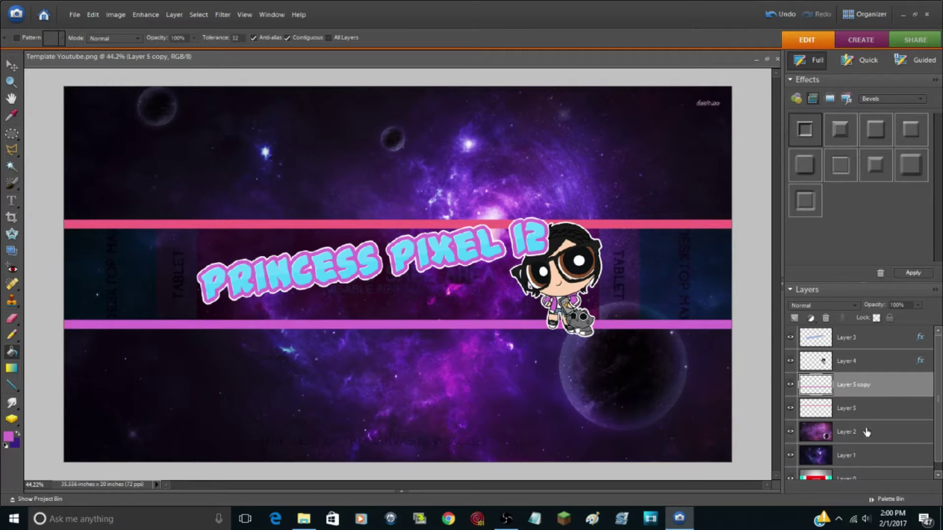
pyautogui.click(800, 410)
# Step: Fill the top stripe with magenta as well
pyautogui.click(411, 225)
pyautogui.click(778, 14)
pyautogui.click(854, 385)
pyautogui.click(393, 148)
pyautogui.click(778, 14)
pyautogui.click(858, 410)
pyautogui.click(397, 224)
pyautogui.click(11, 66)
pyautogui.click(39, 190)
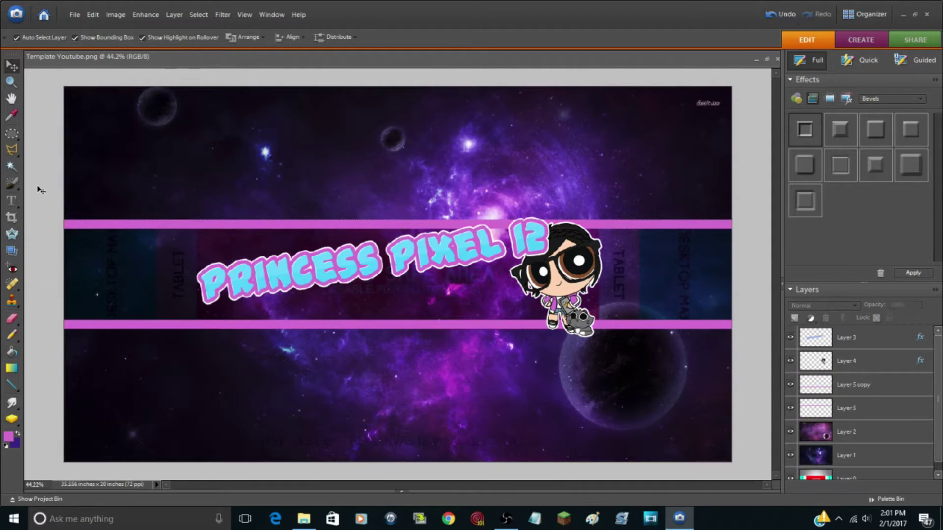
# Step: Give the lower stripe a white stroke outline instead of a bevel
pyautogui.click(880, 386)
pyautogui.click(914, 272)
pyautogui.doubleClick(920, 385)
pyautogui.click(152, 224)
pyautogui.click(152, 273)
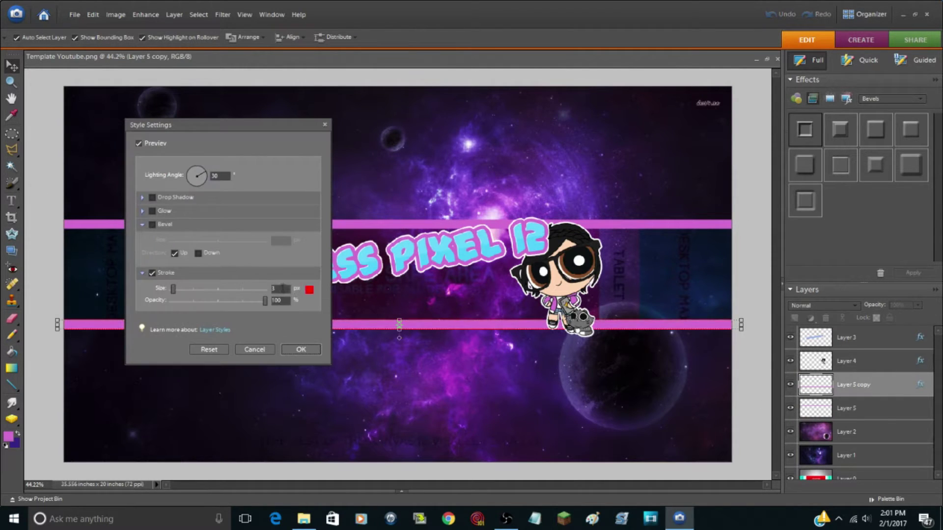
pyautogui.click(309, 290)
pyautogui.click(614, 142)
pyautogui.click(808, 152)
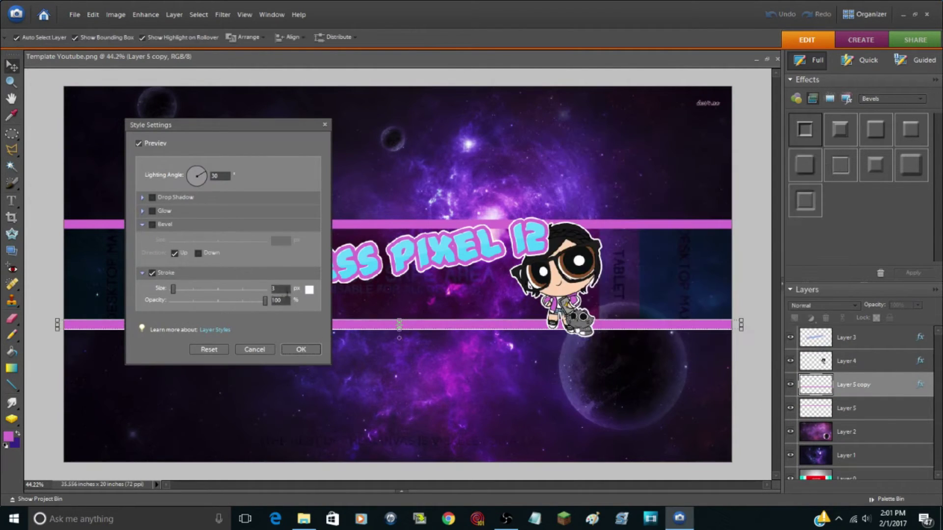
pyautogui.click(300, 349)
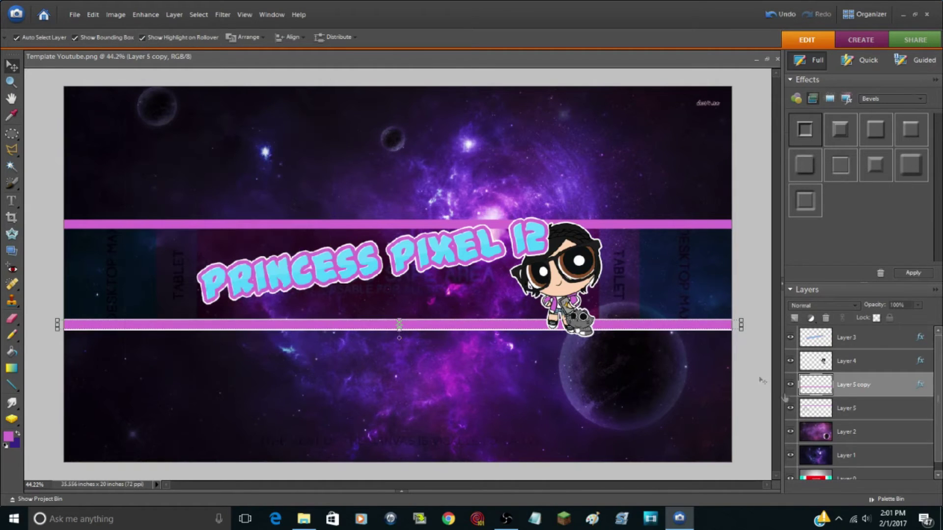
pyautogui.click(772, 392)
# Step: Give the top stripe a 5 px white stroke, then show open-file thumbnails
pyautogui.click(845, 408)
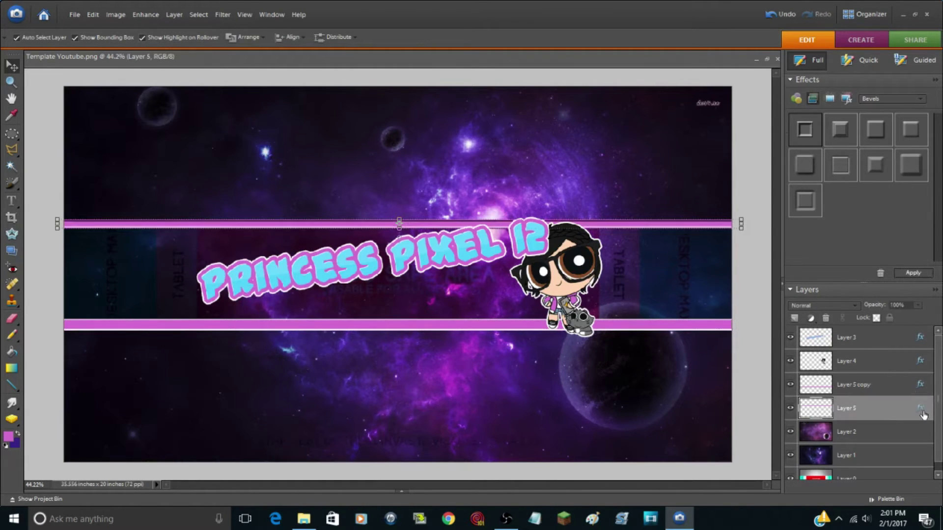
pyautogui.doubleClick(920, 408)
pyautogui.click(151, 224)
pyautogui.click(152, 273)
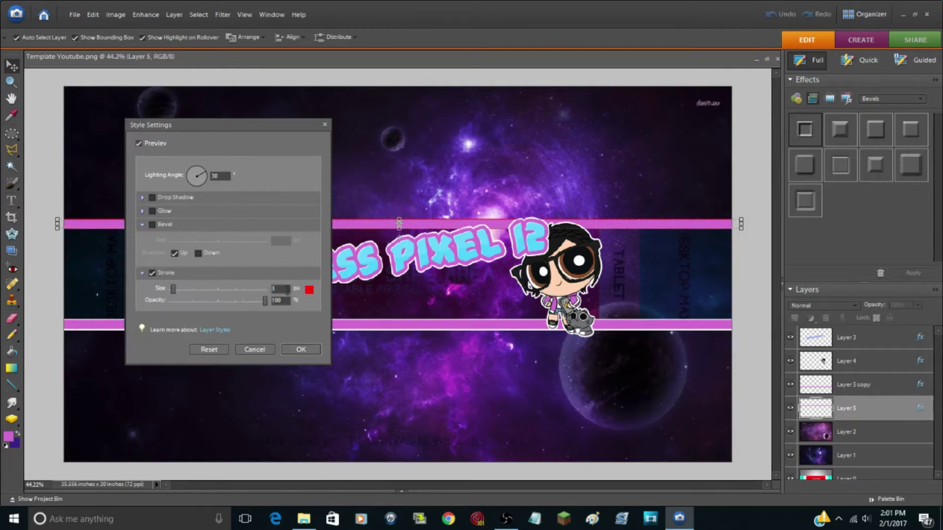
pyautogui.write('5')
pyautogui.click(309, 290)
pyautogui.click(559, 152)
pyautogui.click(808, 152)
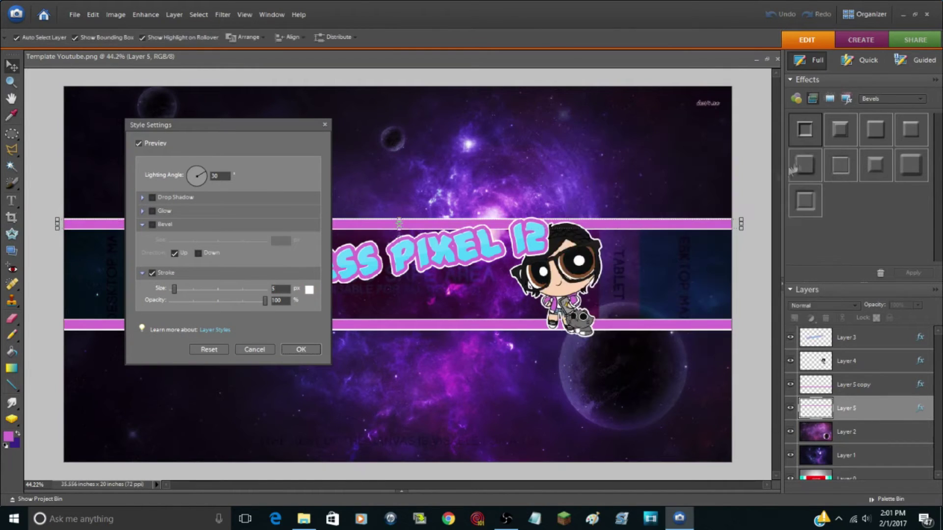
pyautogui.click(300, 349)
pyautogui.click(760, 343)
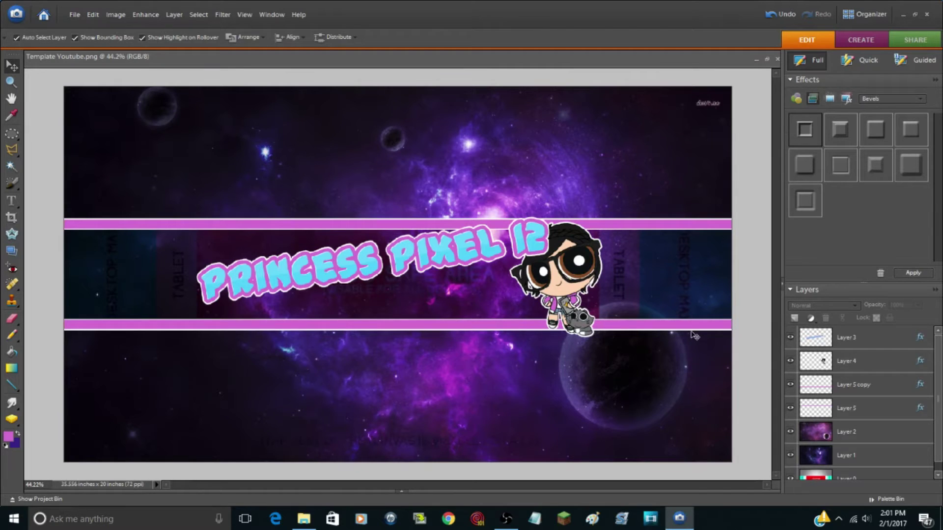
pyautogui.click(401, 491)
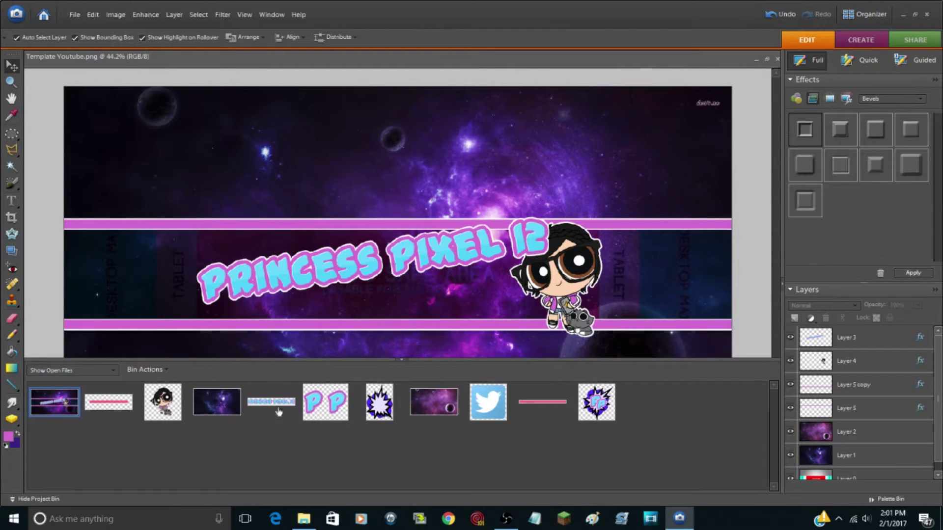
# Step: Place twitter1.png on the banner, scaled to about 19.6%, just above the lower stripe
pyautogui.moveTo(493, 398); pyautogui.dragTo(611, 431)
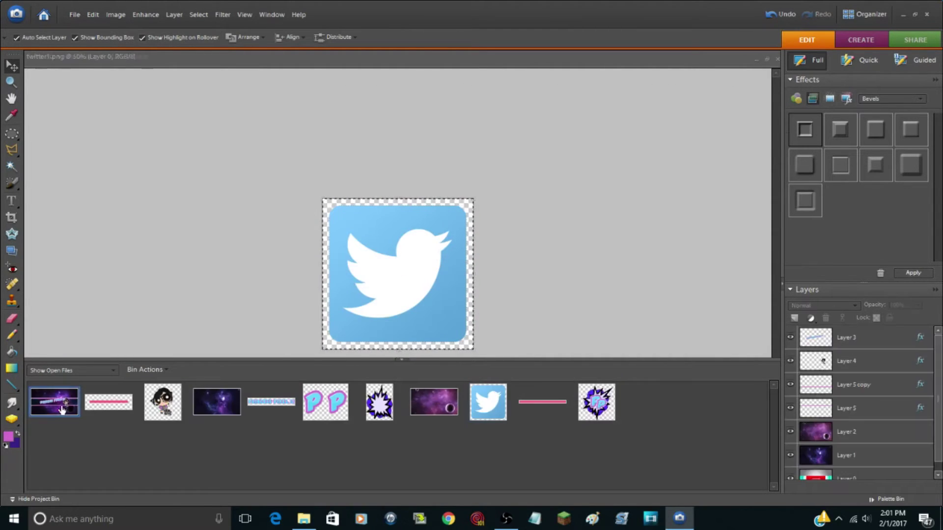
pyautogui.click(62, 409)
pyautogui.moveTo(488, 402); pyautogui.dragTo(398, 275)
pyautogui.click(35, 499)
pyautogui.moveTo(459, 337)
pyautogui.mouseDown()
pyautogui.moveTo(446, 323)
pyautogui.moveTo(336, 313)
pyautogui.mouseUp()
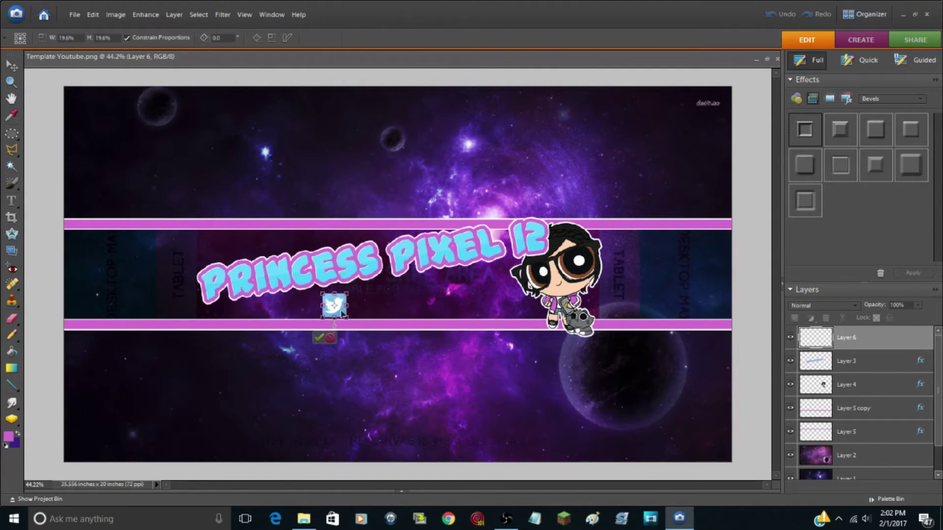
pyautogui.moveTo(334, 303); pyautogui.dragTo(366, 302)
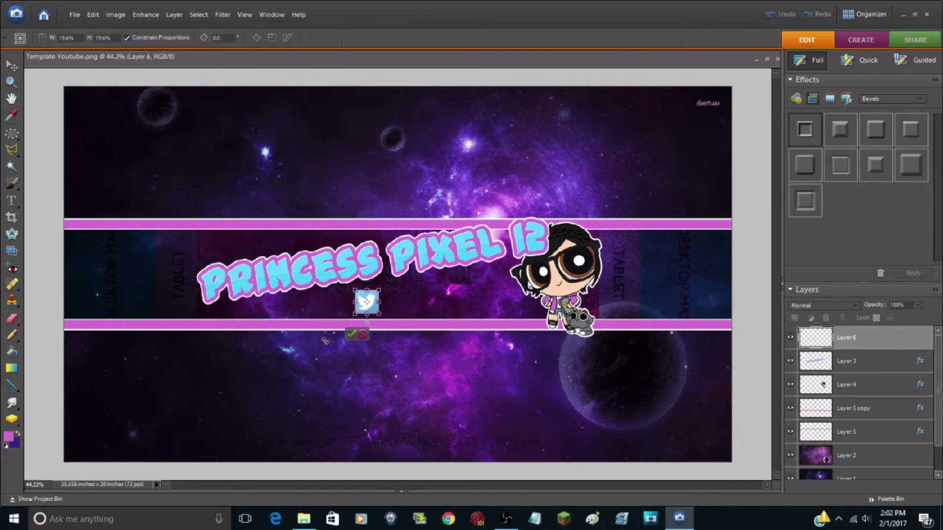
pyautogui.click(351, 335)
pyautogui.click(449, 520)
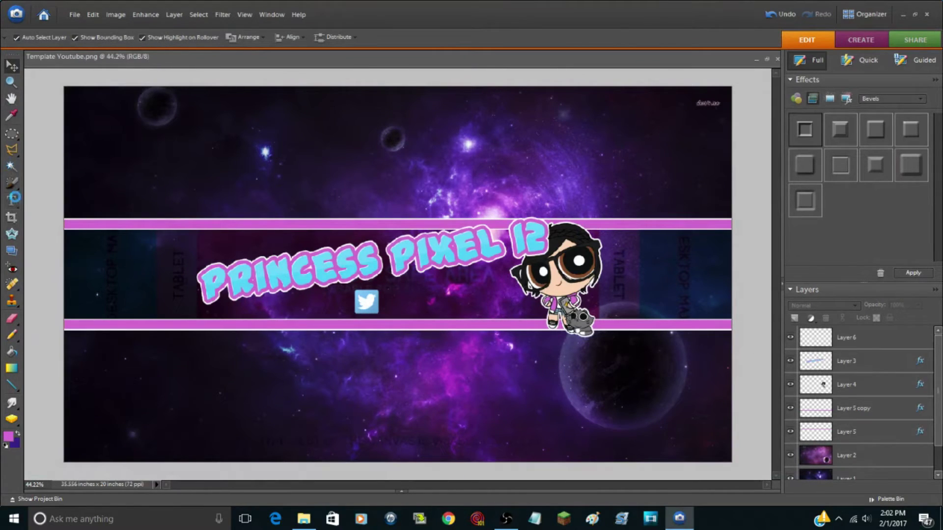
# Step: Type the channel's Twitter handle beside the icon and enlarge the text
pyautogui.press('t')
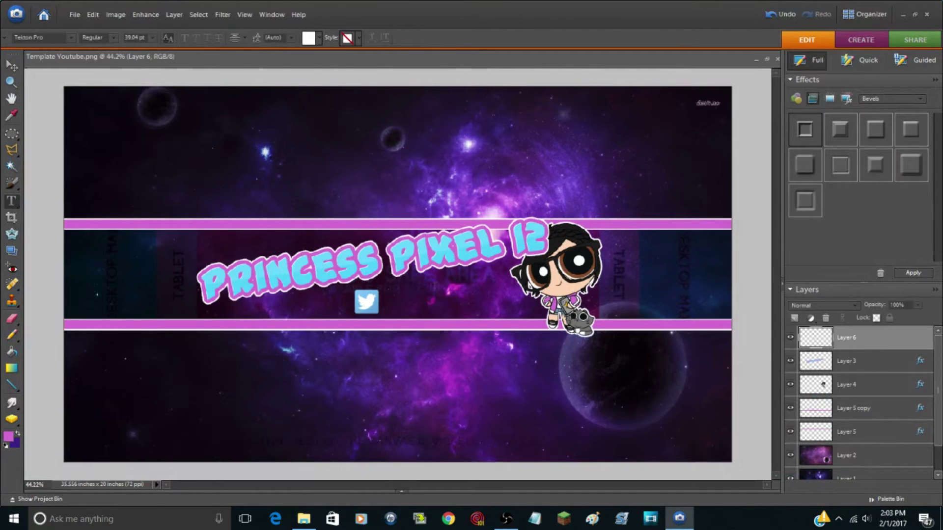
pyautogui.click(382, 301)
pyautogui.write('@PrincessPixel12')
pyautogui.click(435, 314)
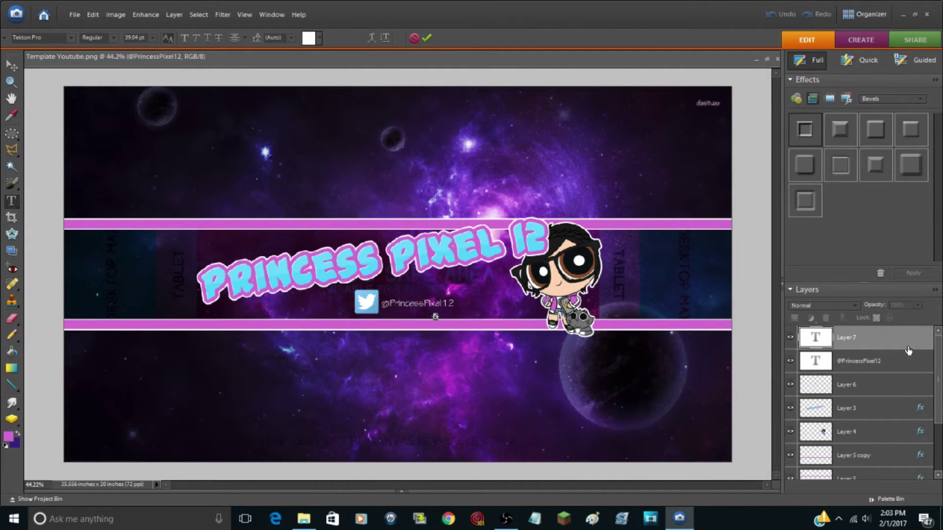
pyautogui.click(12, 66)
pyautogui.moveTo(454, 310)
pyautogui.mouseDown()
pyautogui.moveTo(495, 316)
pyautogui.moveTo(466, 307)
pyautogui.moveTo(483, 300)
pyautogui.mouseUp()
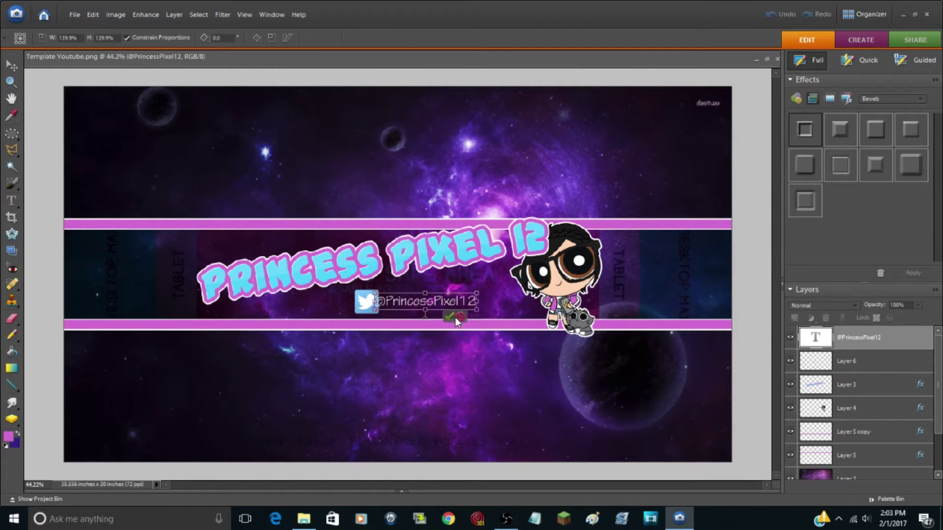
pyautogui.click(456, 318)
pyautogui.click(871, 385)
pyautogui.click(883, 369)
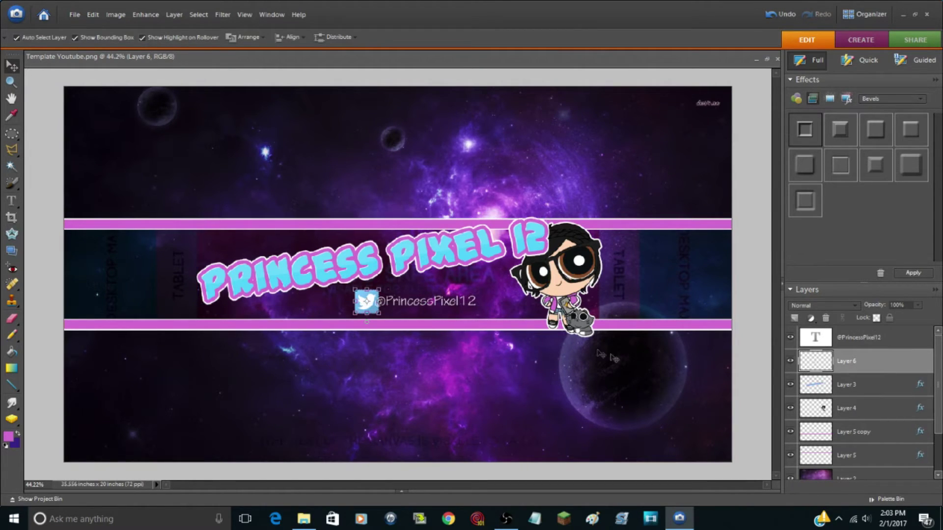
# Step: Scale the Twitter icon down to about 90% beside the handle
pyautogui.hotkey('ctrl', 't')
pyautogui.moveTo(380, 289); pyautogui.dragTo(361, 301)
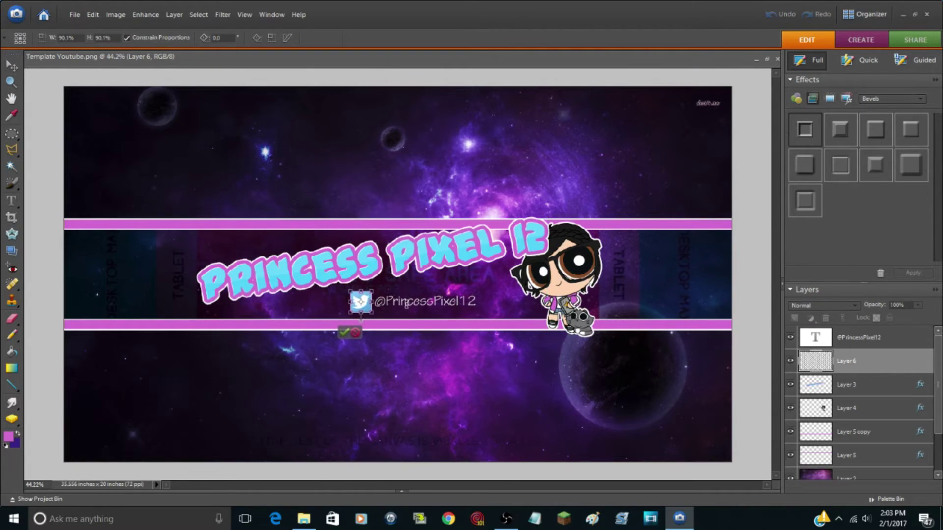
pyautogui.click(341, 334)
# Step: Try 78% and 87% icon opacity, then restore the Twitter icon to 100%
pyautogui.moveTo(916, 305); pyautogui.dragTo(903, 314)
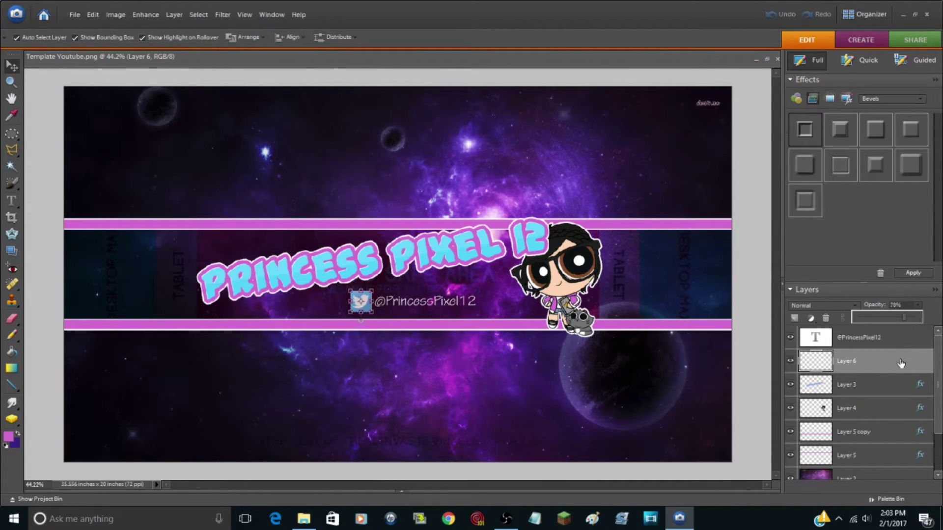
pyautogui.click(790, 408)
pyautogui.click(757, 408)
pyautogui.click(791, 408)
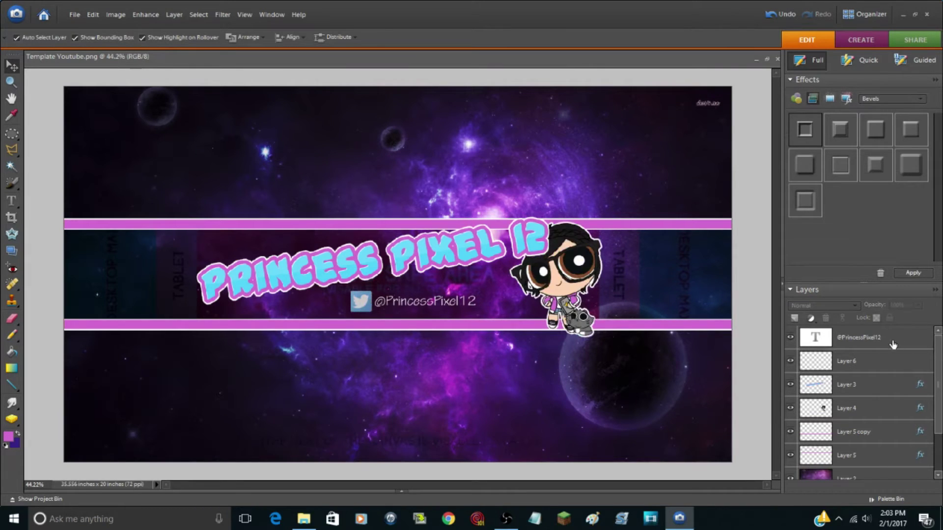
pyautogui.click(879, 364)
pyautogui.moveTo(917, 305); pyautogui.dragTo(932, 322)
pyautogui.click(756, 346)
# Step: Draw a rectangle and squash it into a thin bar over the handle
pyautogui.click(12, 384)
pyautogui.click(40, 386)
pyautogui.moveTo(379, 301)
pyautogui.mouseDown()
pyautogui.moveTo(505, 372)
pyautogui.moveTo(320, 344)
pyautogui.mouseUp()
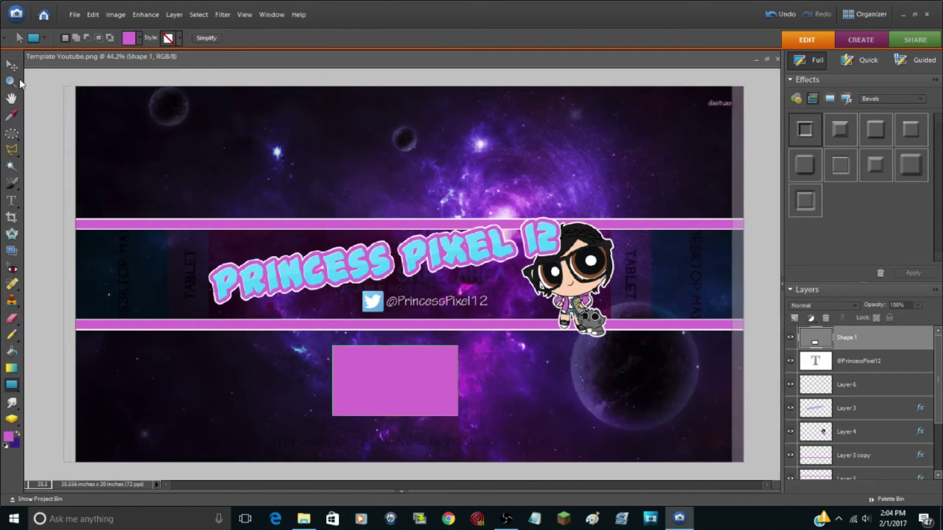
pyautogui.click(12, 65)
pyautogui.moveTo(383, 345)
pyautogui.mouseDown()
pyautogui.moveTo(383, 400)
pyautogui.moveTo(421, 305)
pyautogui.mouseUp()
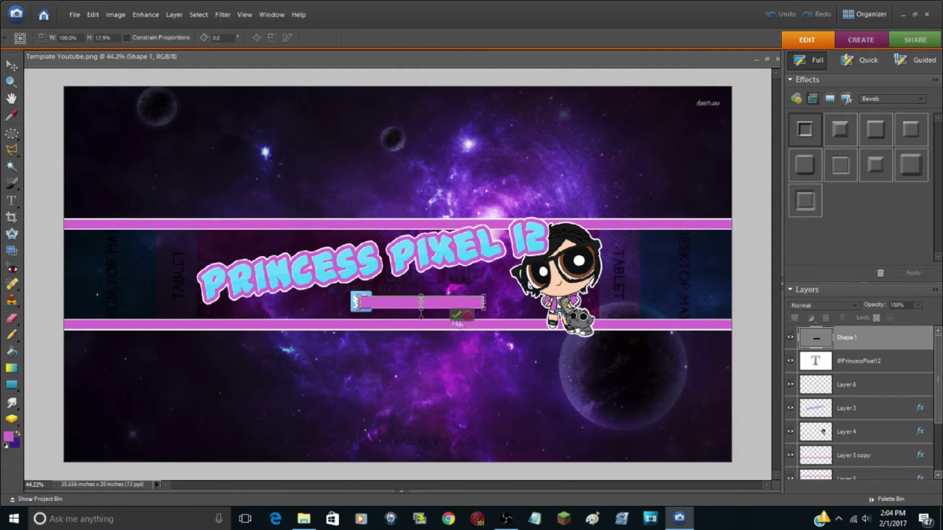
pyautogui.press('Return')
# Step: Fill the bar with light blue sampled from the icon and layer it below the icon
pyautogui.click(10, 436)
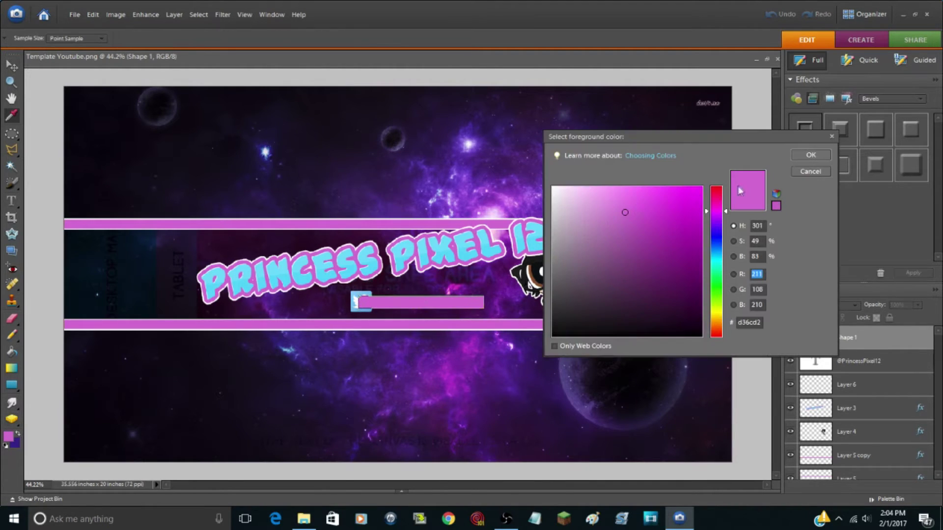
pyautogui.click(358, 294)
pyautogui.click(811, 155)
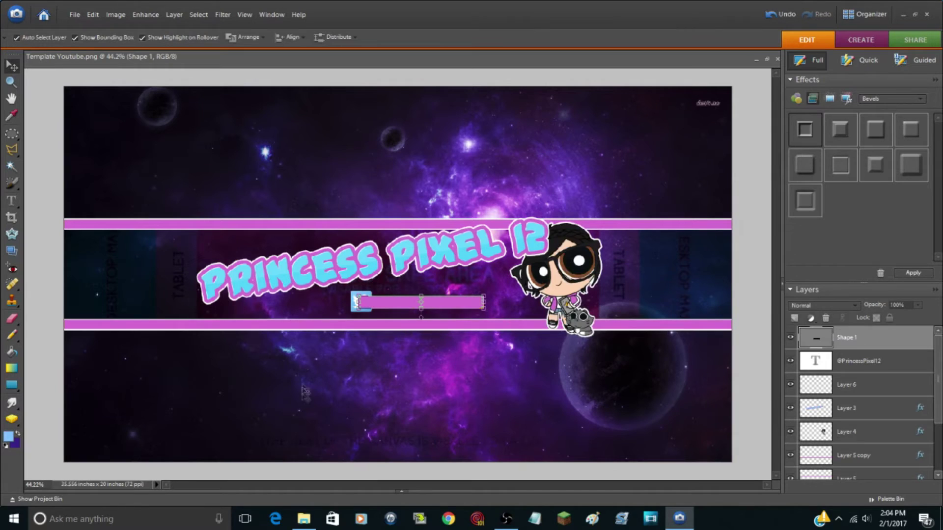
pyautogui.click(11, 353)
pyautogui.click(400, 301)
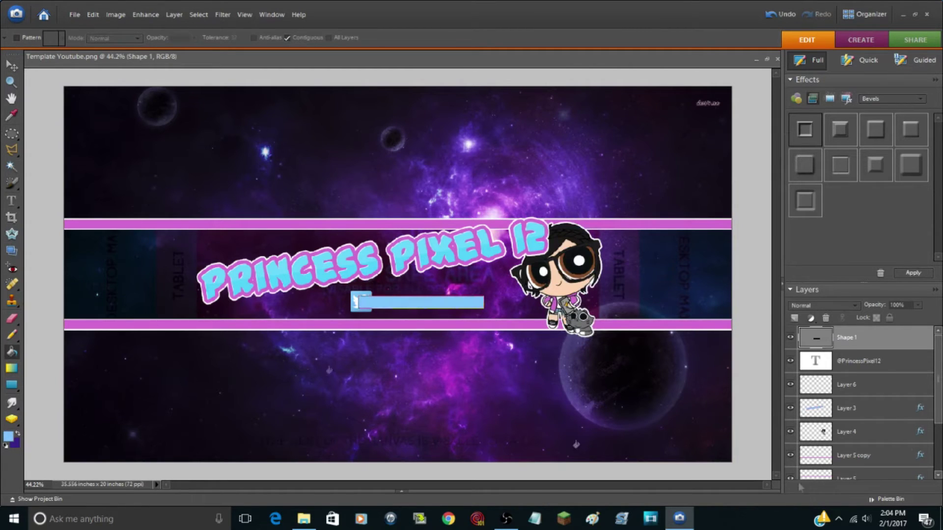
pyautogui.moveTo(877, 338); pyautogui.dragTo(879, 398)
pyautogui.click(11, 64)
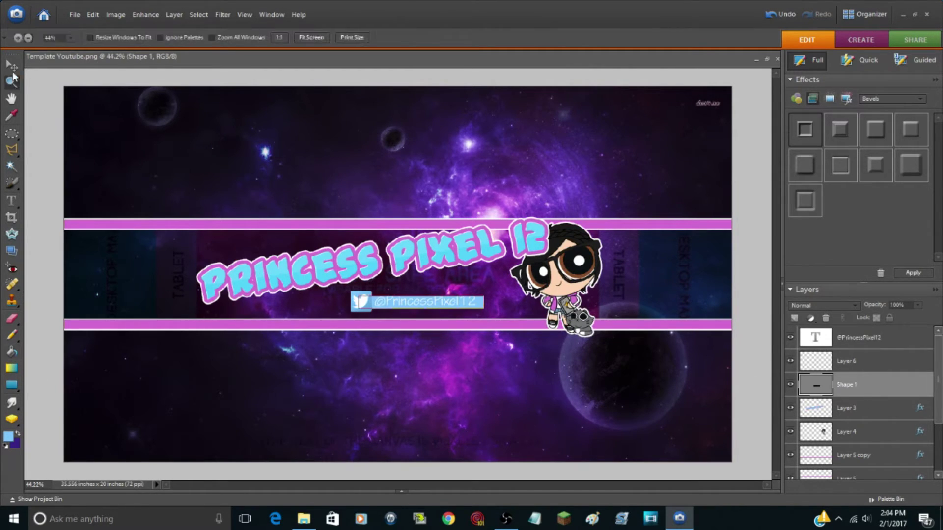
pyautogui.click(875, 368)
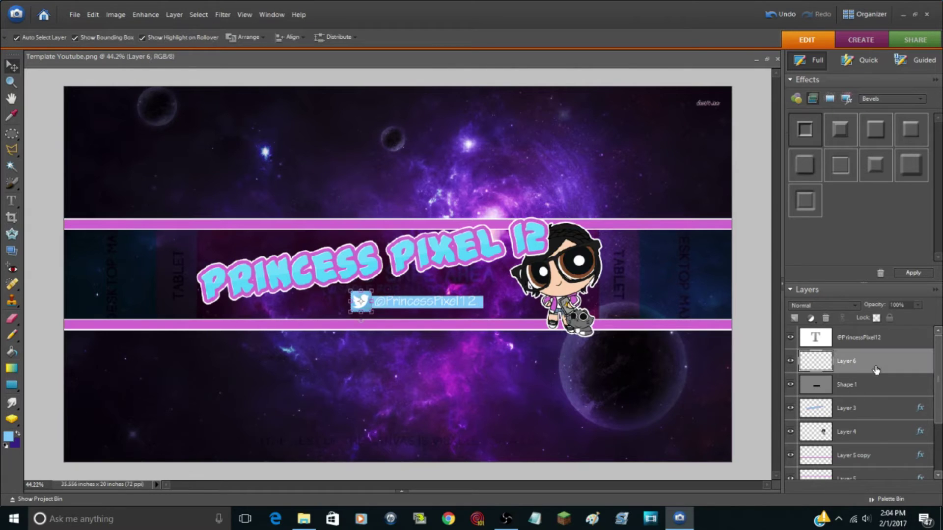
pyautogui.click(11, 81)
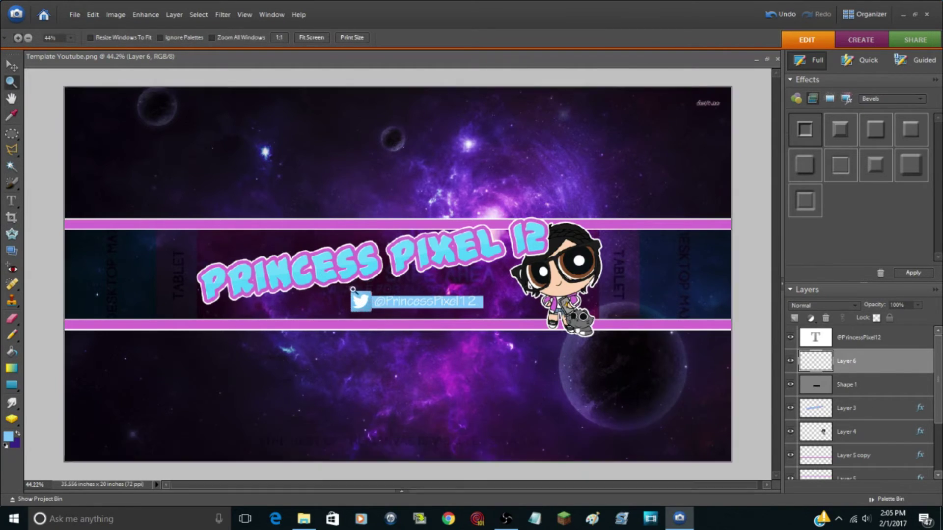
# Step: Zoom to 300% and fill the handle bar with a darker blue
pyautogui.click(368, 306)
pyautogui.click(378, 334)
pyautogui.click(332, 324)
pyautogui.click(806, 400)
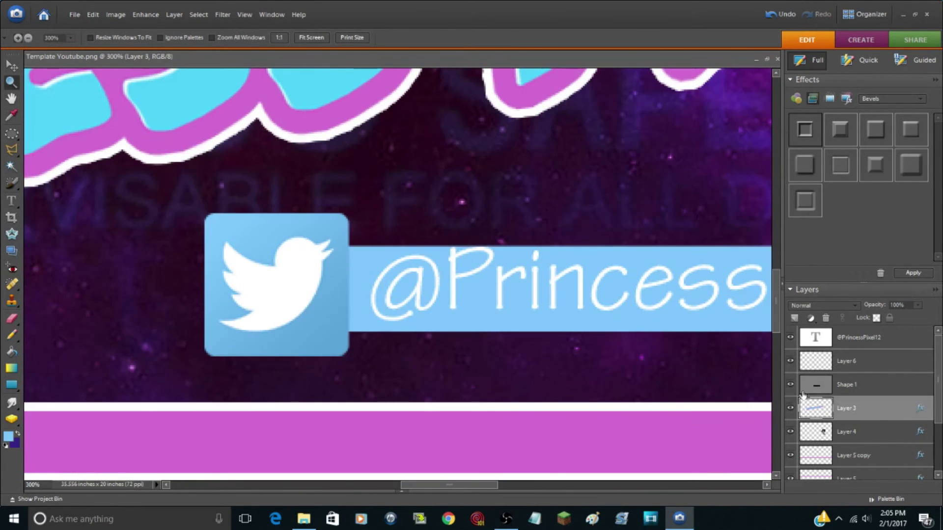
pyautogui.doubleClick(816, 384)
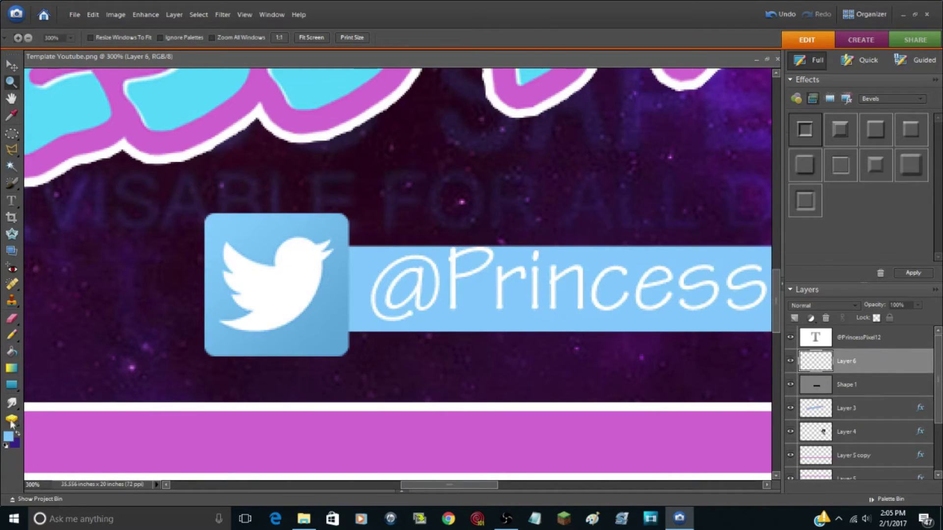
pyautogui.click(816, 154)
pyautogui.click(855, 388)
pyautogui.click(11, 352)
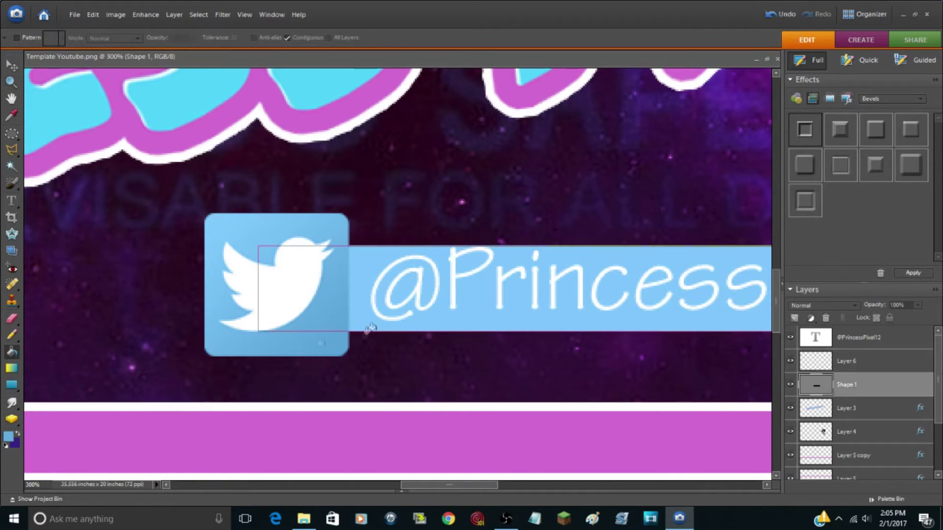
pyautogui.click(338, 262)
# Step: Switch among tools and reselect the Twitter icon's layer
pyautogui.click(11, 67)
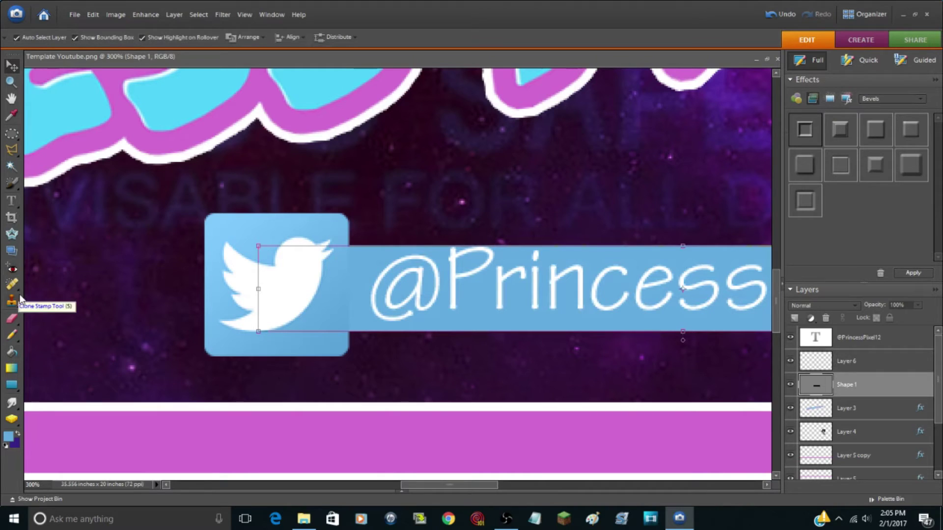
pyautogui.click(11, 337)
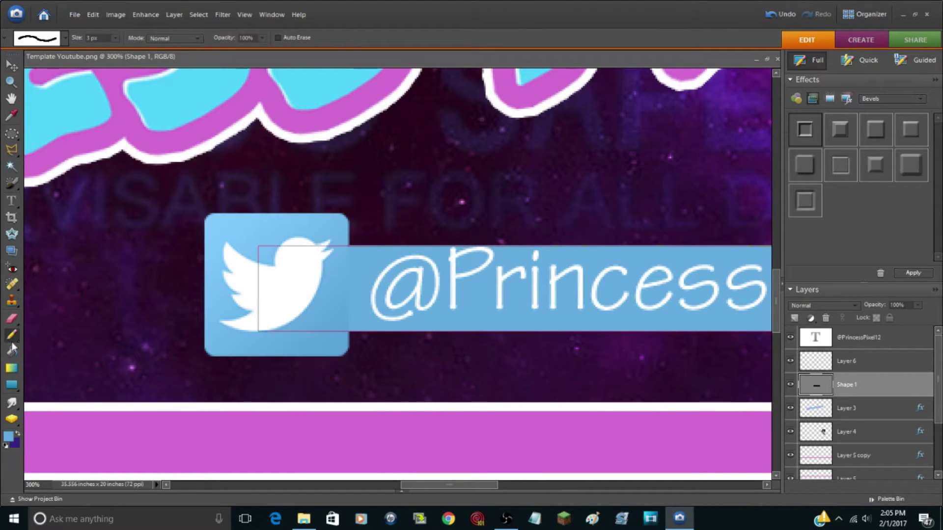
pyautogui.press('v')
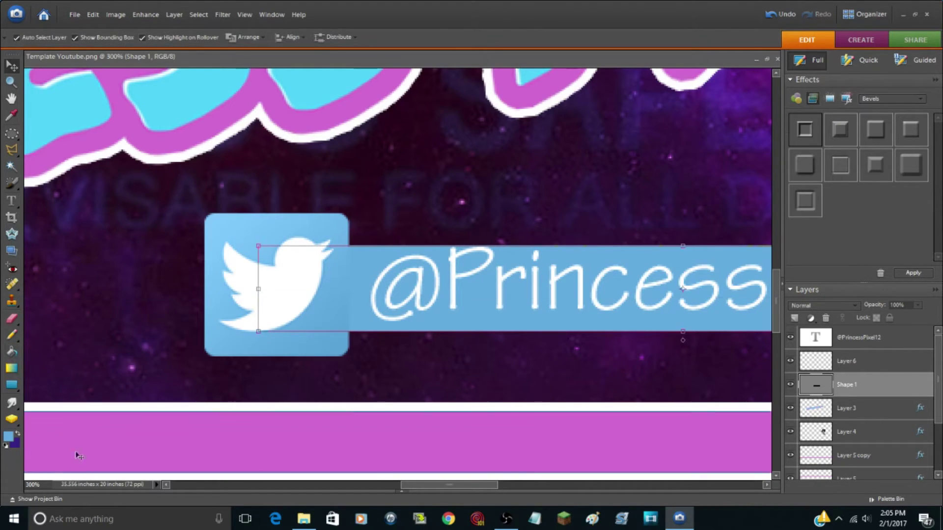
pyautogui.click(75, 441)
pyautogui.click(11, 403)
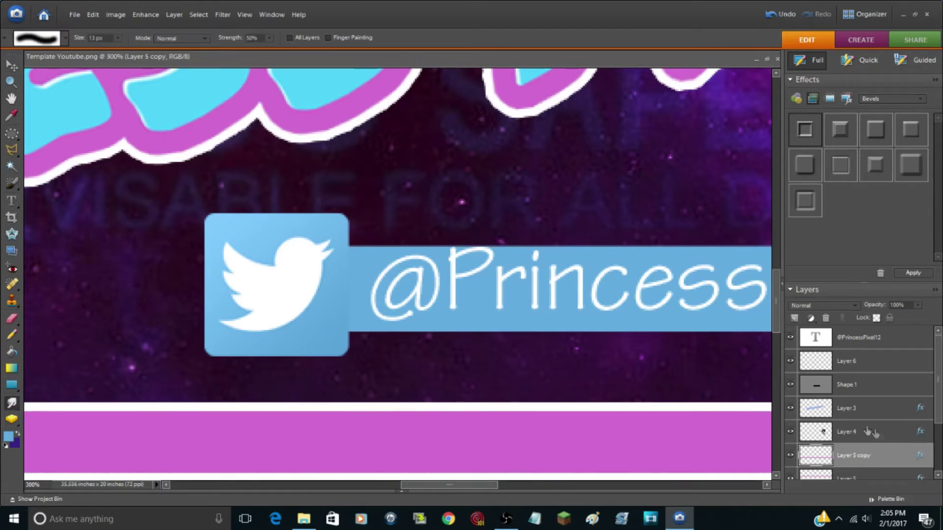
pyautogui.click(858, 358)
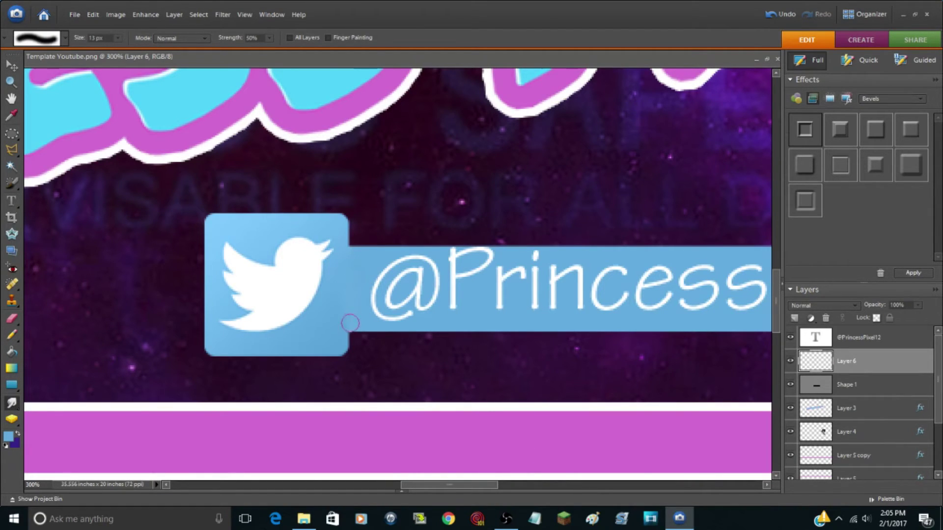
# Step: Try a bevel style on the Twitter icon, then remove it
pyautogui.press('v')
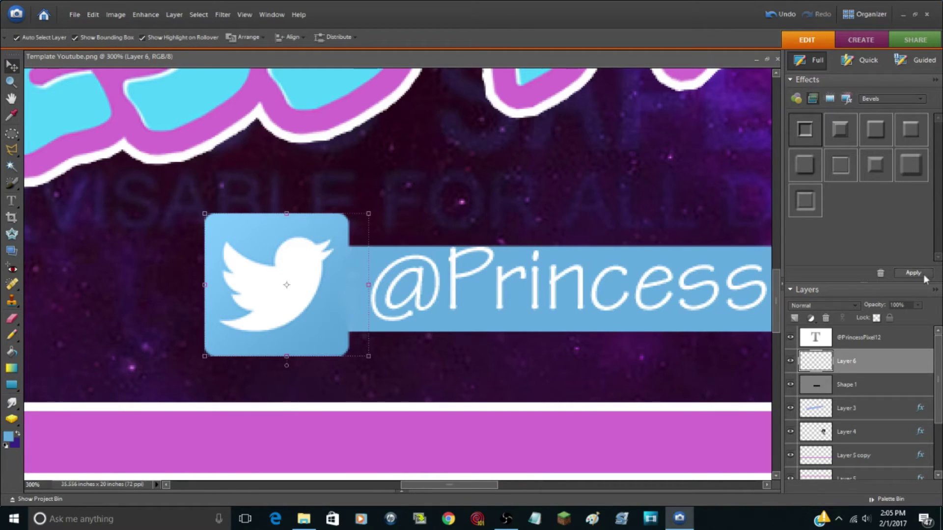
pyautogui.click(926, 277)
pyautogui.doubleClick(920, 361)
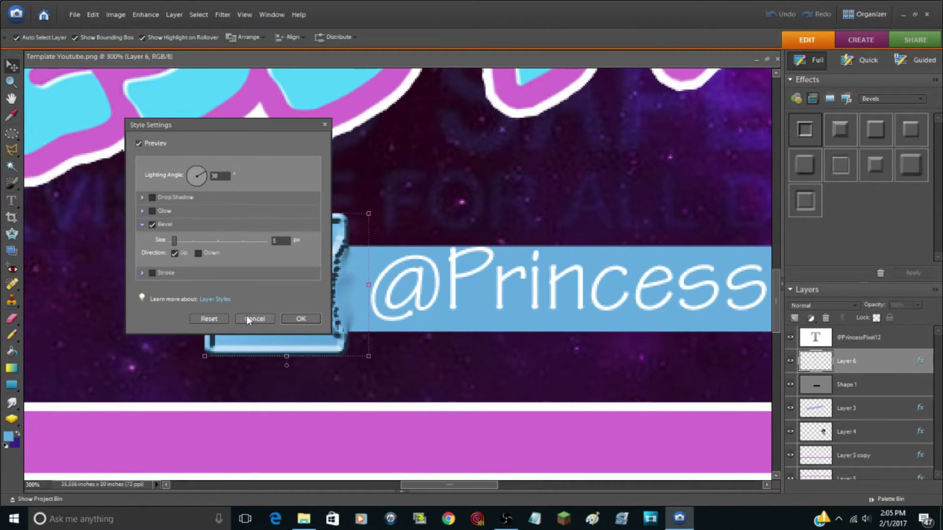
pyautogui.click(254, 319)
pyautogui.click(785, 14)
pyautogui.click(783, 14)
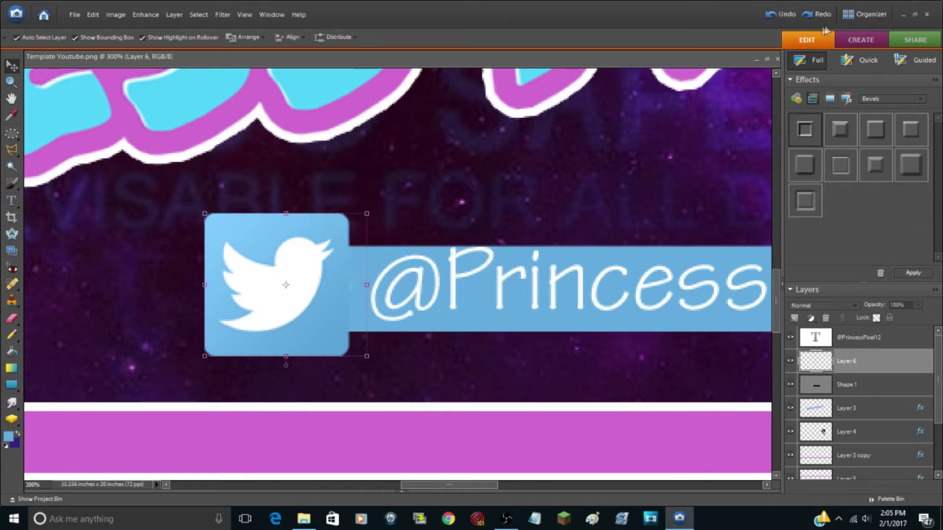
pyautogui.click(817, 14)
# Step: Give the Twitter icon a 5 px white stroke instead of a bevel
pyautogui.click(917, 275)
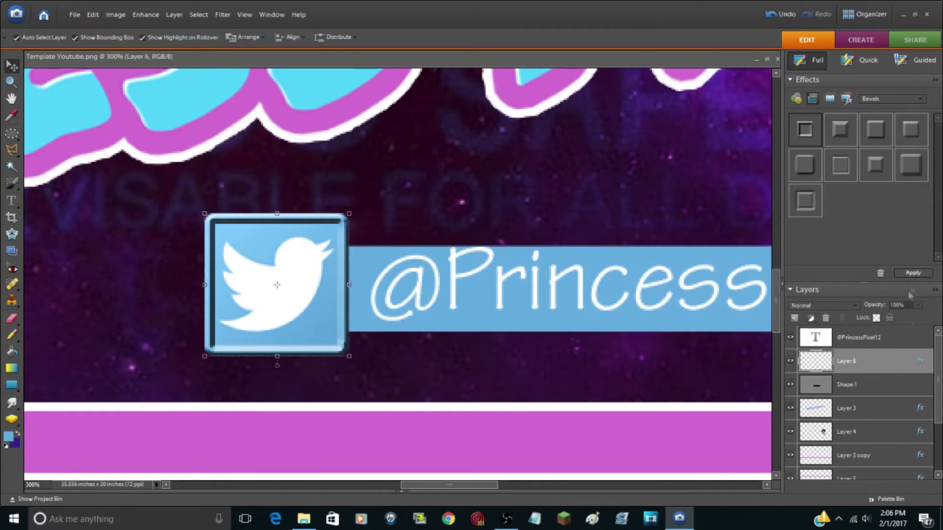
pyautogui.doubleClick(920, 361)
pyautogui.click(152, 224)
pyautogui.click(153, 273)
pyautogui.write('5')
pyautogui.click(309, 290)
pyautogui.click(558, 157)
pyautogui.click(806, 153)
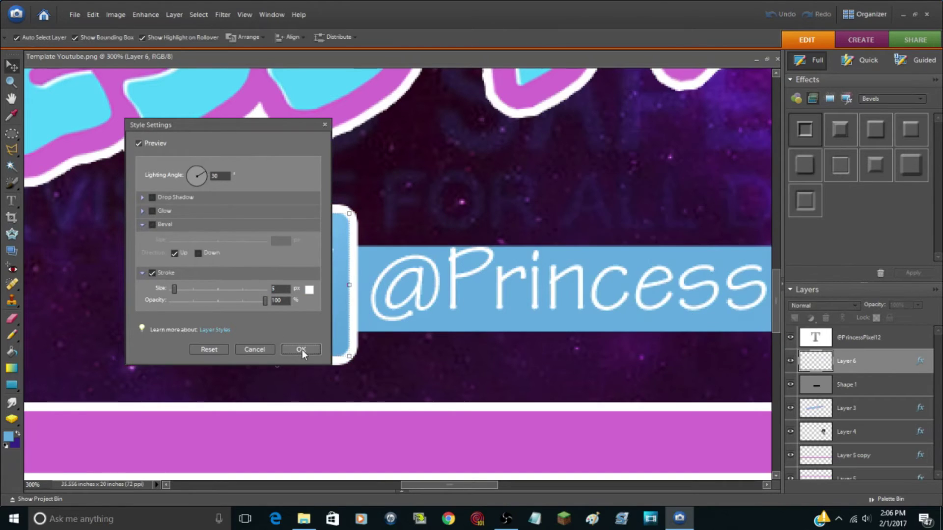
pyautogui.click(301, 350)
# Step: Give the handle bar a 5 px white stroke, then select the handle text layer
pyautogui.click(867, 390)
pyautogui.click(914, 273)
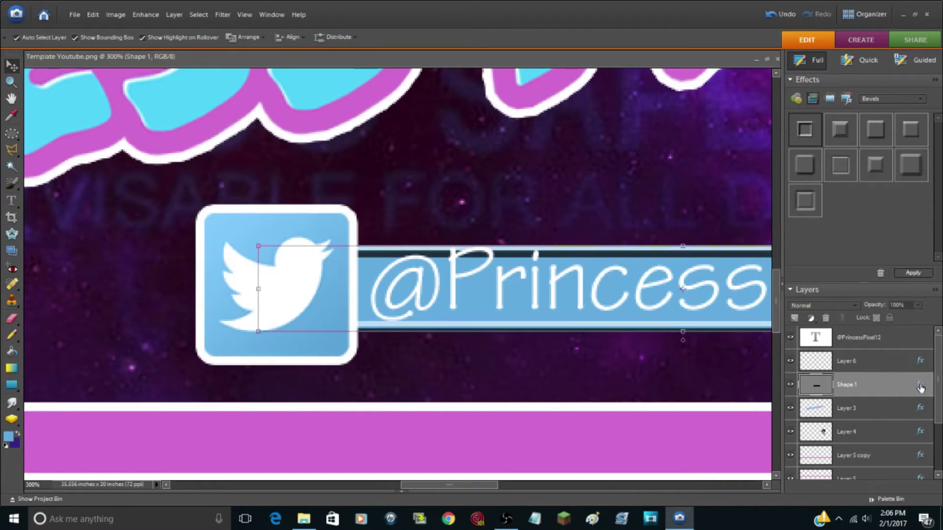
pyautogui.doubleClick(920, 385)
pyautogui.click(152, 224)
pyautogui.click(152, 273)
pyautogui.write('5')
pyautogui.click(309, 289)
pyautogui.click(809, 153)
pyautogui.click(301, 350)
pyautogui.click(452, 434)
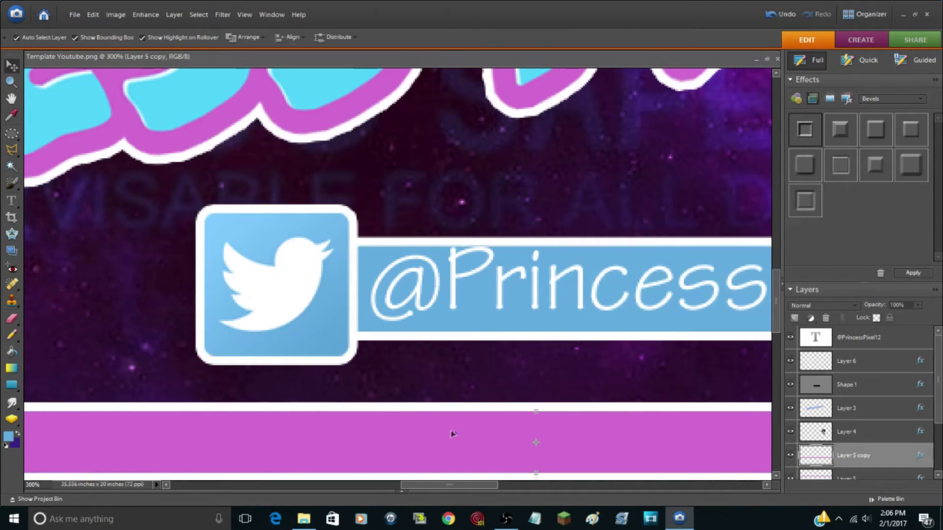
pyautogui.click(815, 363)
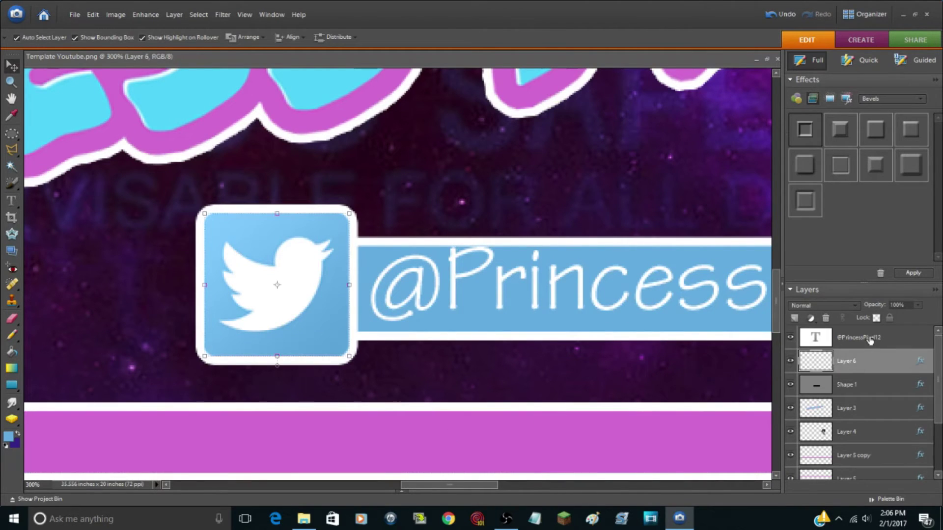
pyautogui.click(870, 340)
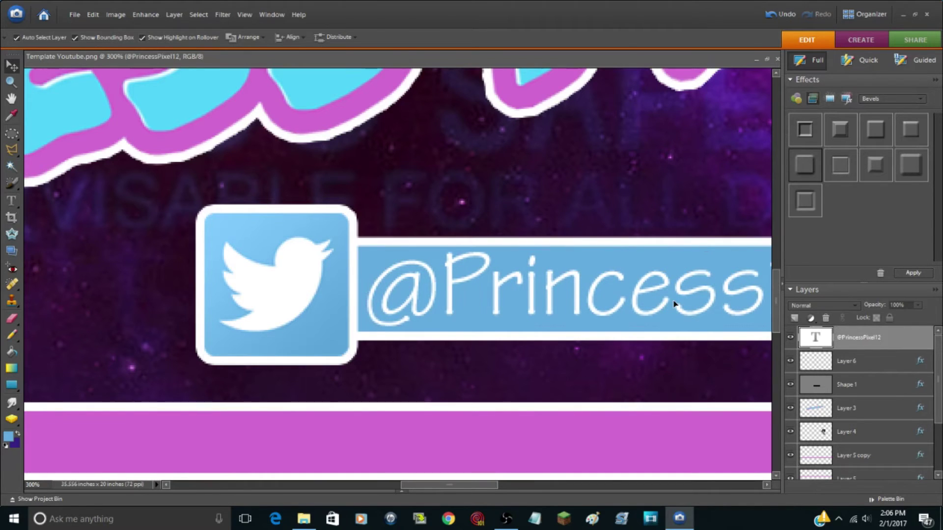
pyautogui.doubleClick(479, 284)
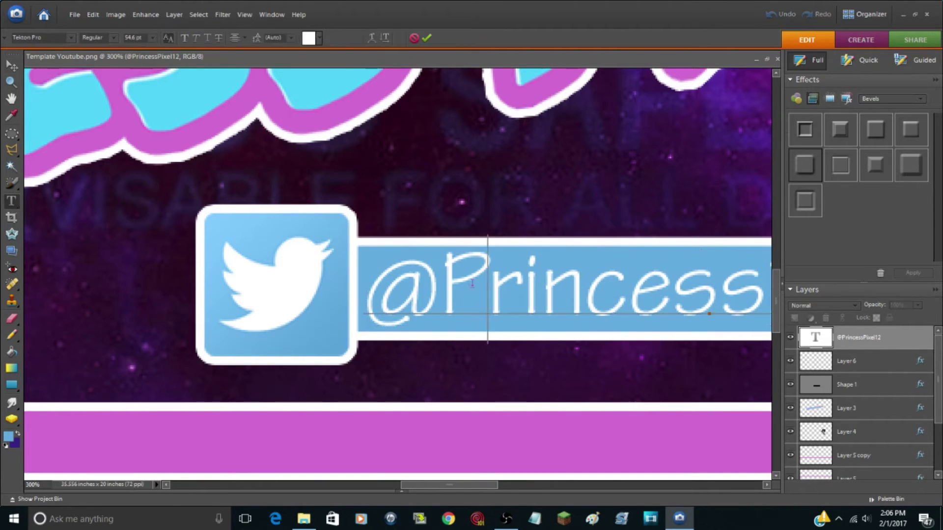
pyautogui.hotkey('ctrl', 'a')
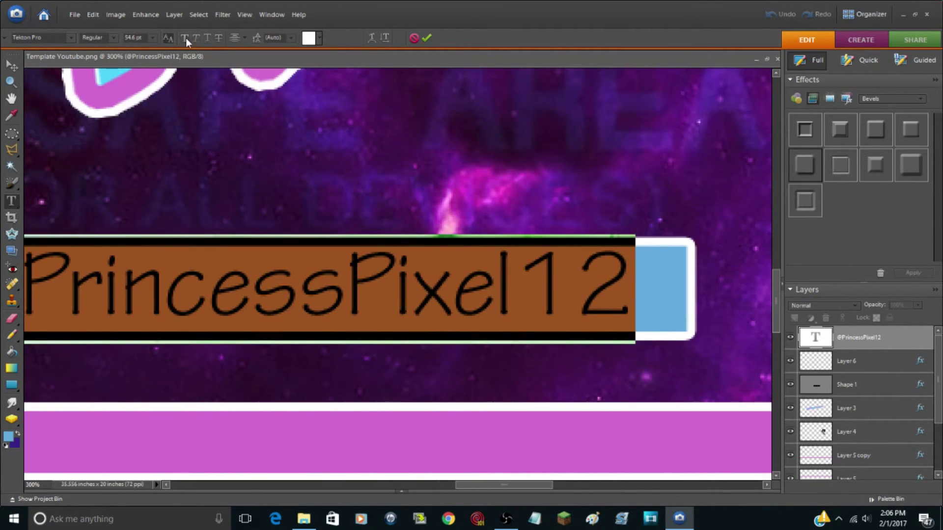
pyautogui.click(186, 39)
pyautogui.click(196, 38)
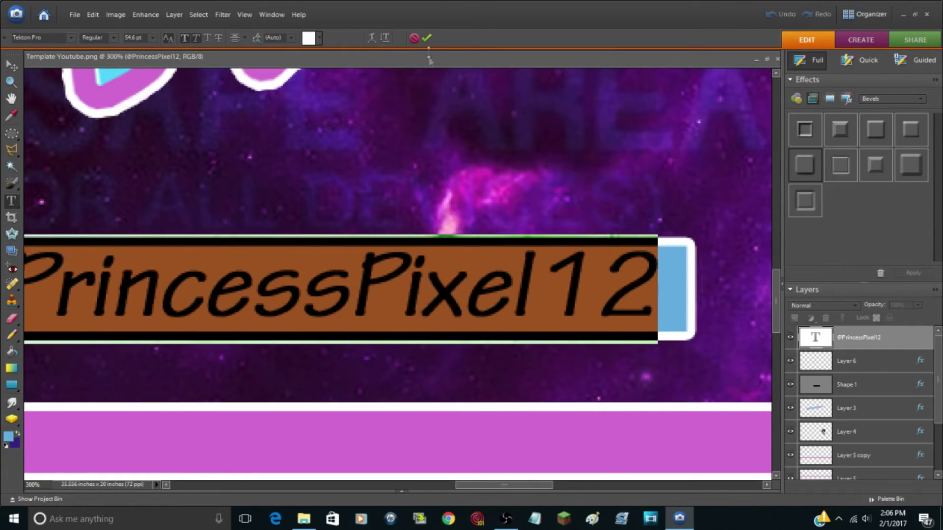
pyautogui.click(426, 38)
# Step: Move and free-transform the handle text into position within the blue bar
pyautogui.moveTo(518, 486); pyautogui.dragTo(506, 487)
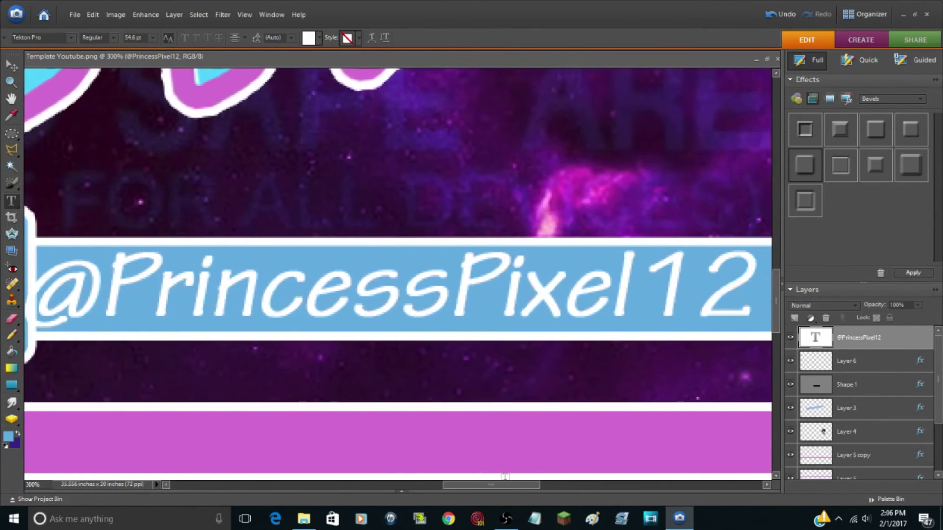
pyautogui.press('v')
pyautogui.moveTo(129, 302); pyautogui.dragTo(143, 299)
pyautogui.moveTo(453, 487); pyautogui.dragTo(455, 486)
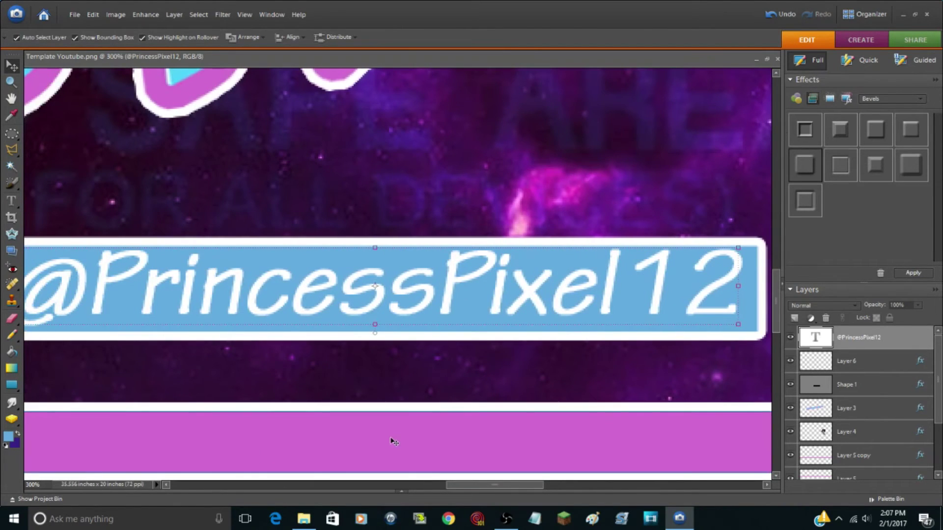
pyautogui.hotkey('ctrl', 't')
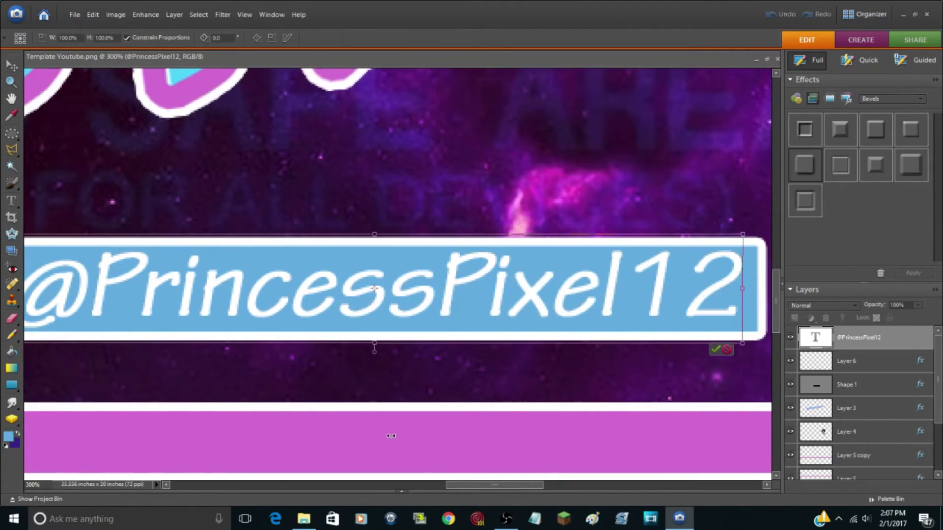
pyautogui.click(716, 349)
pyautogui.moveTo(500, 485); pyautogui.dragTo(457, 485)
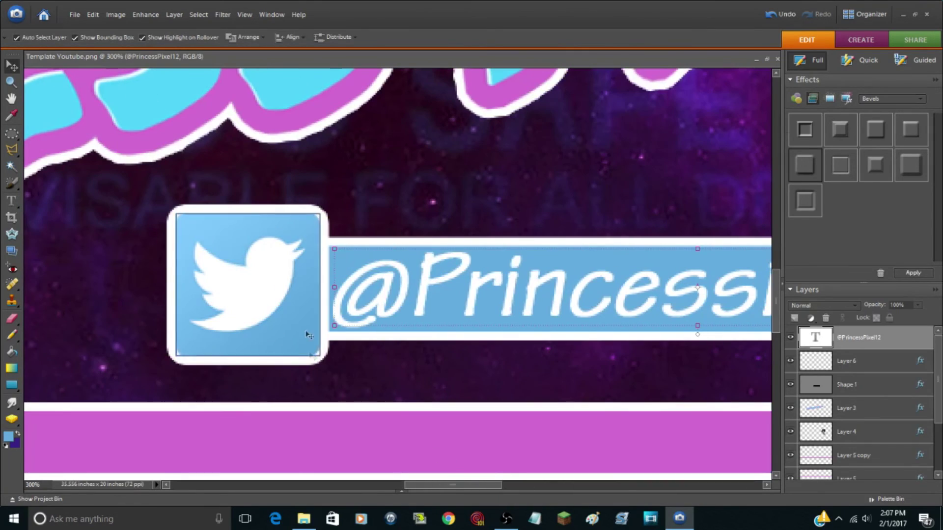
pyautogui.click(178, 280)
# Step: Zoom to 400% on the Twitter icon, add Layer 7, and try pencil and smudge on the bar edge
pyautogui.press('z')
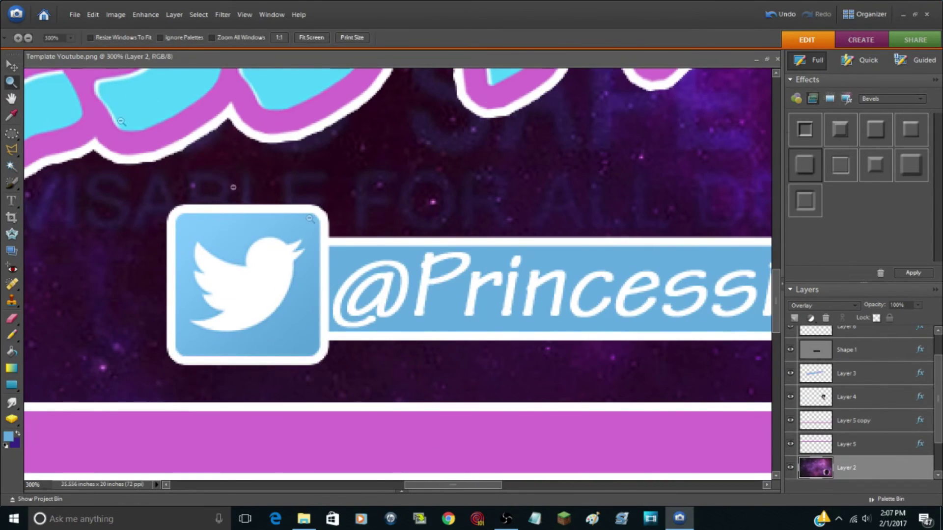
pyautogui.keyDown('alt'); pyautogui.click(377, 228); pyautogui.keyUp('alt')
pyautogui.keyDown('alt'); pyautogui.click(378, 229); pyautogui.keyUp('alt')
pyautogui.click(348, 243)
pyautogui.click(348, 243)
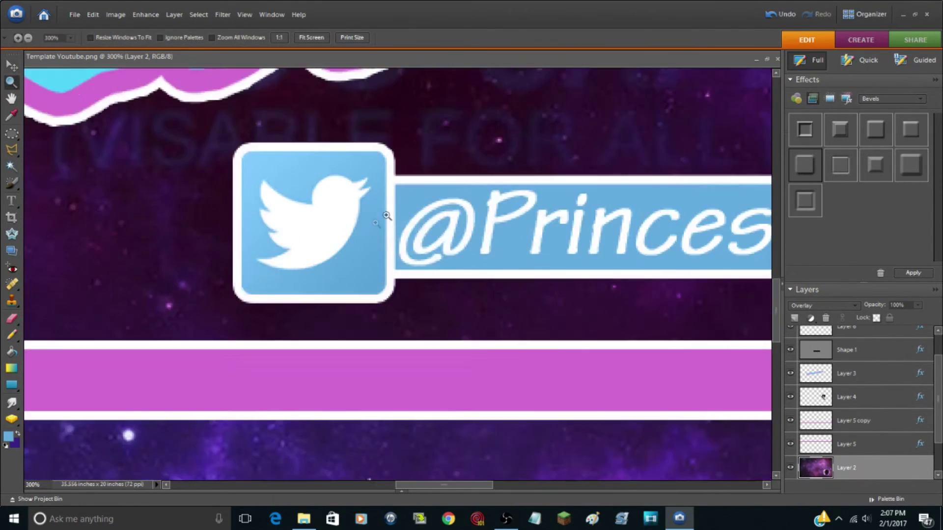
pyautogui.scroll(3, 835, 393)
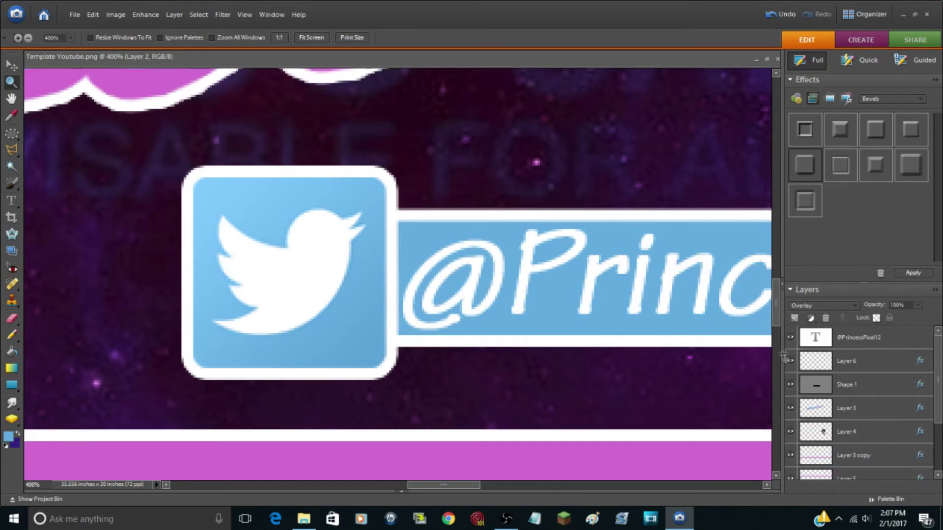
pyautogui.click(794, 318)
pyautogui.press('n')
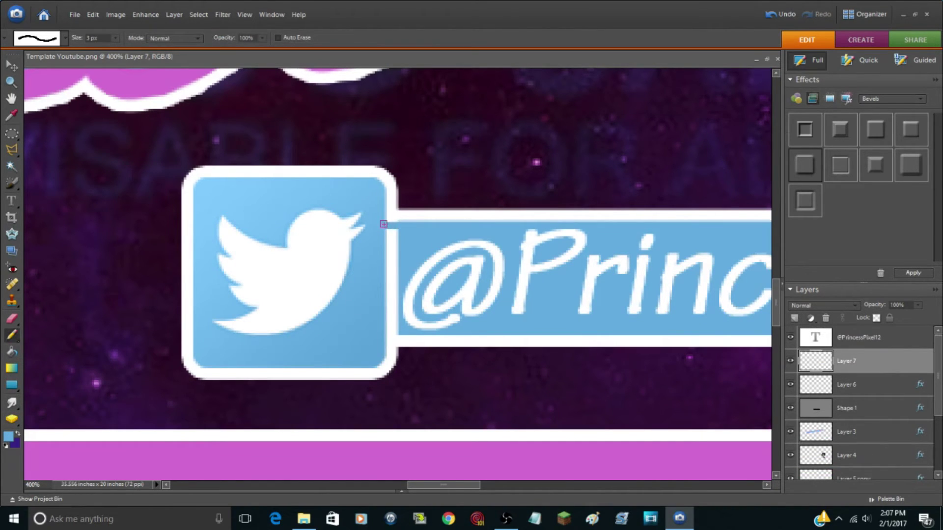
pyautogui.moveTo(397, 259); pyautogui.dragTo(395, 298)
pyautogui.moveTo(385, 332); pyautogui.dragTo(388, 267)
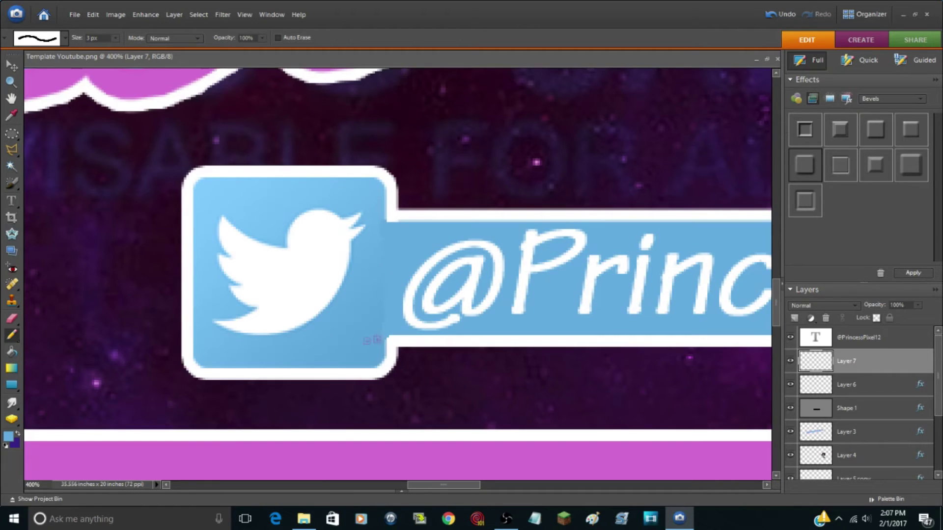
pyautogui.click(11, 404)
pyautogui.moveTo(380, 313); pyautogui.dragTo(382, 298)
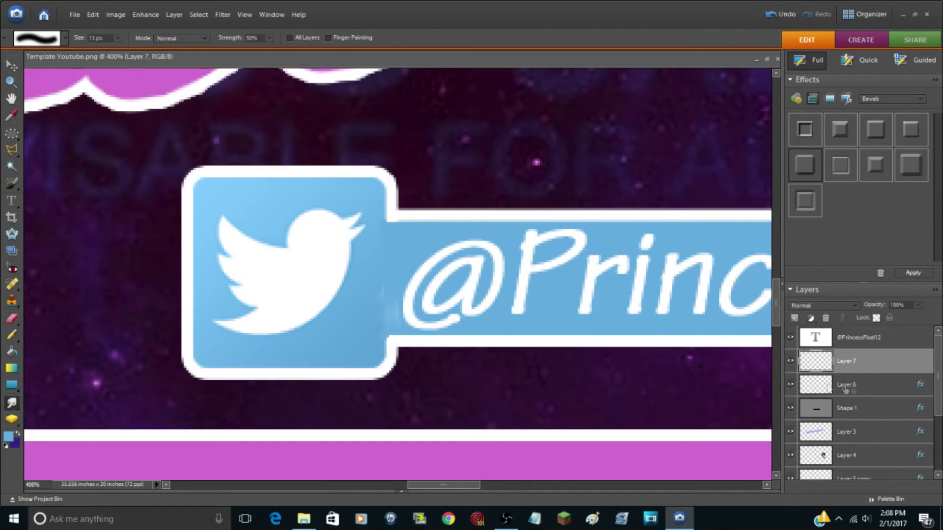
# Step: Paint light blue down the white divider strip with the Brush at 100% opacity
pyautogui.rightClick(878, 362)
pyautogui.click(859, 290)
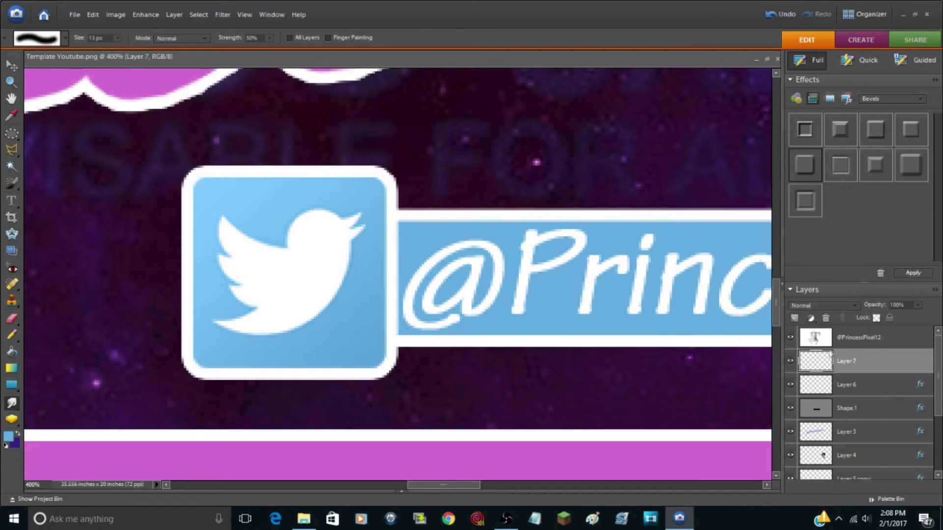
pyautogui.click(12, 335)
pyautogui.rightClick(12, 335)
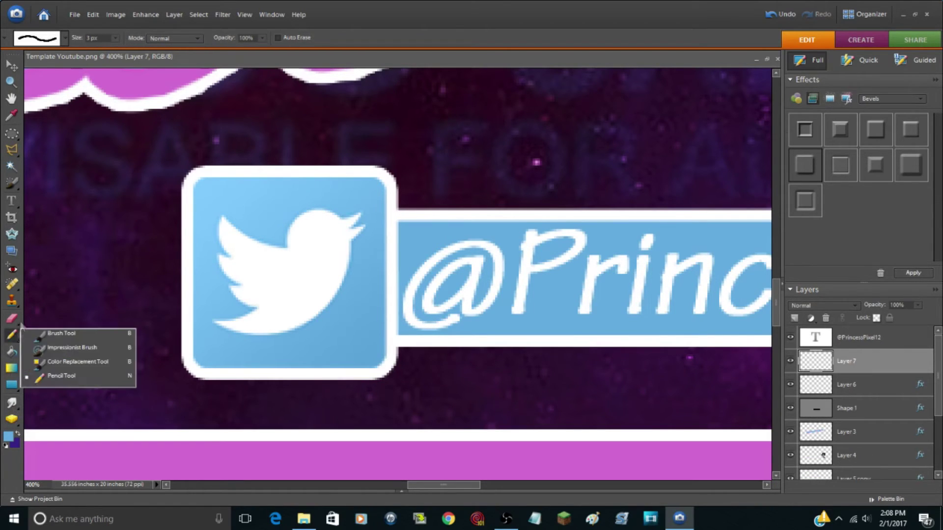
pyautogui.click(49, 333)
pyautogui.moveTo(395, 247); pyautogui.dragTo(389, 289)
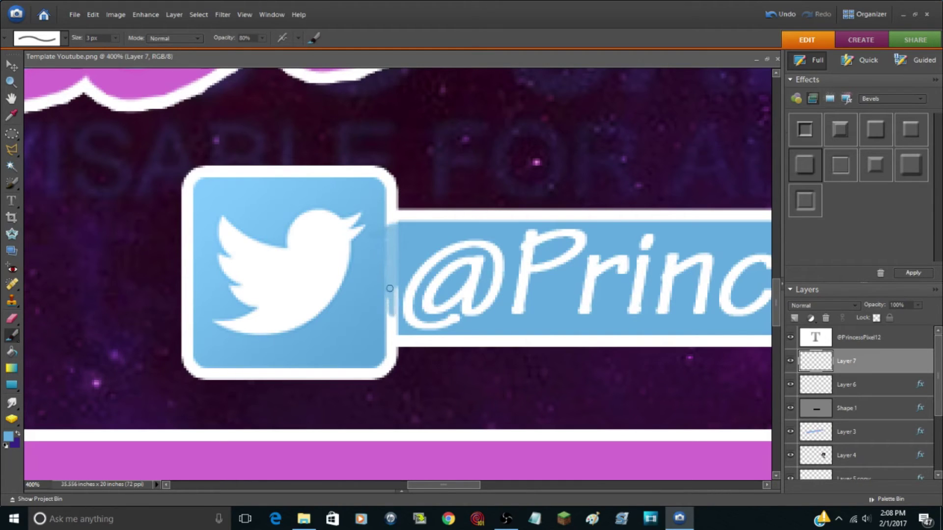
pyautogui.moveTo(262, 37); pyautogui.dragTo(289, 56)
pyautogui.moveTo(397, 231); pyautogui.dragTo(390, 330)
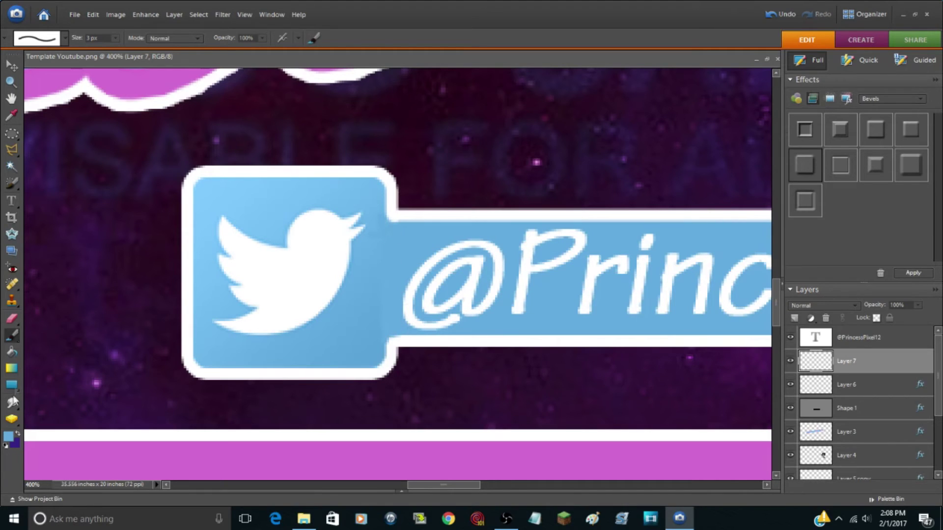
# Step: Undo and redo the last edit, then zoom out to see more of the banner
pyautogui.press('r')
pyautogui.click(781, 14)
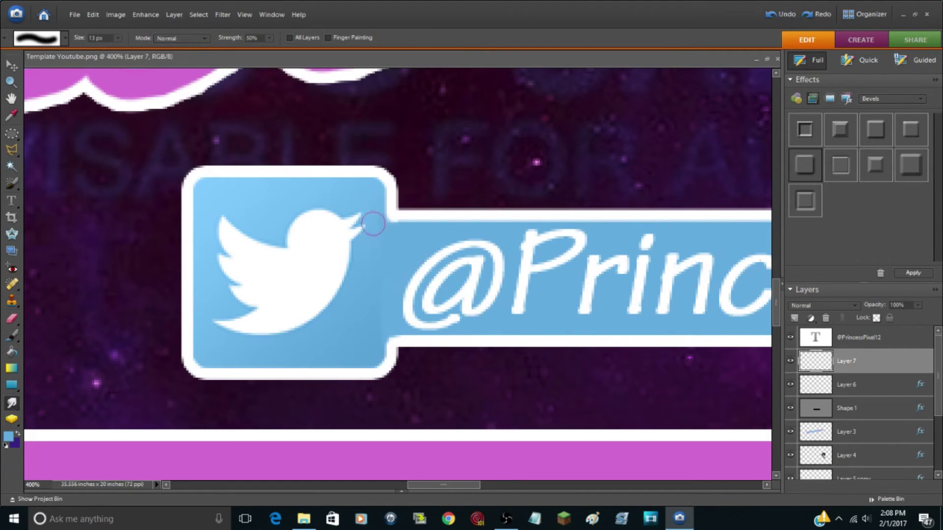
pyautogui.hotkey('ctrl', 'y')
pyautogui.click(11, 336)
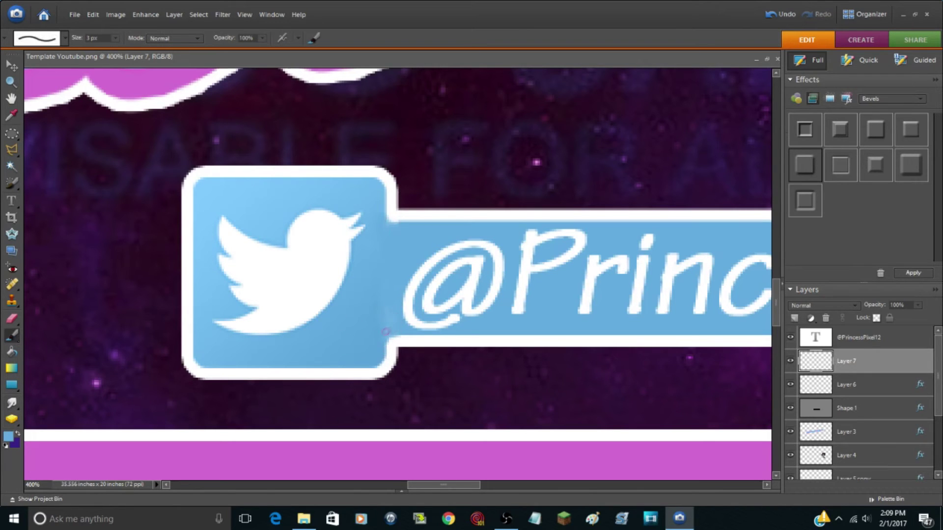
pyautogui.press('z')
pyautogui.keyDown('alt'); pyautogui.click(333, 318); pyautogui.keyUp('alt')
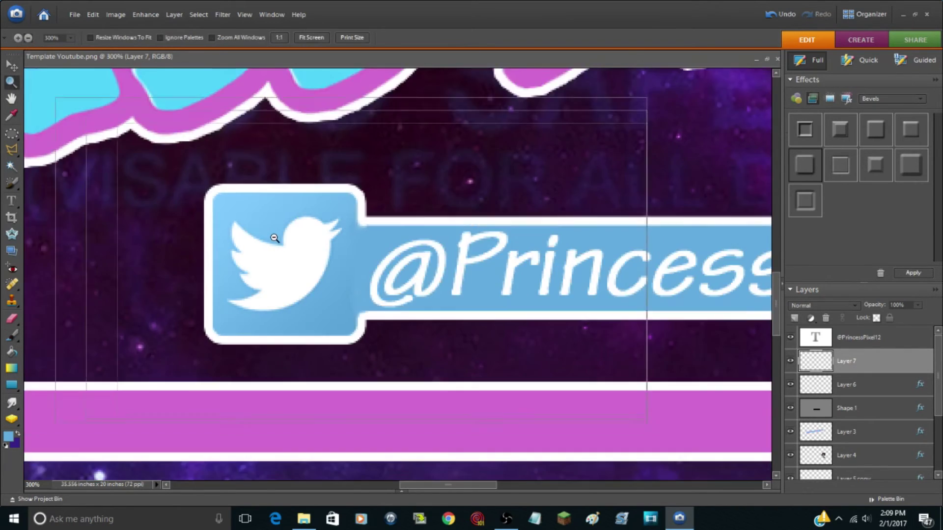
# Step: Zoom the banner to 50% and hide the template guides on Layer 0
pyautogui.keyDown('alt'); pyautogui.click(333, 318); pyautogui.keyUp('alt')
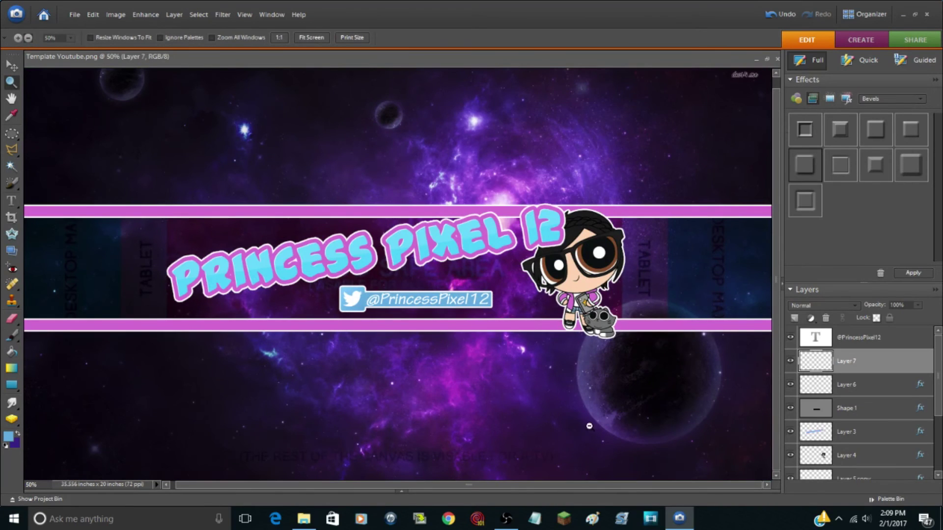
pyautogui.scroll(-5, 812, 468)
pyautogui.hotkey('ctrl', '-')
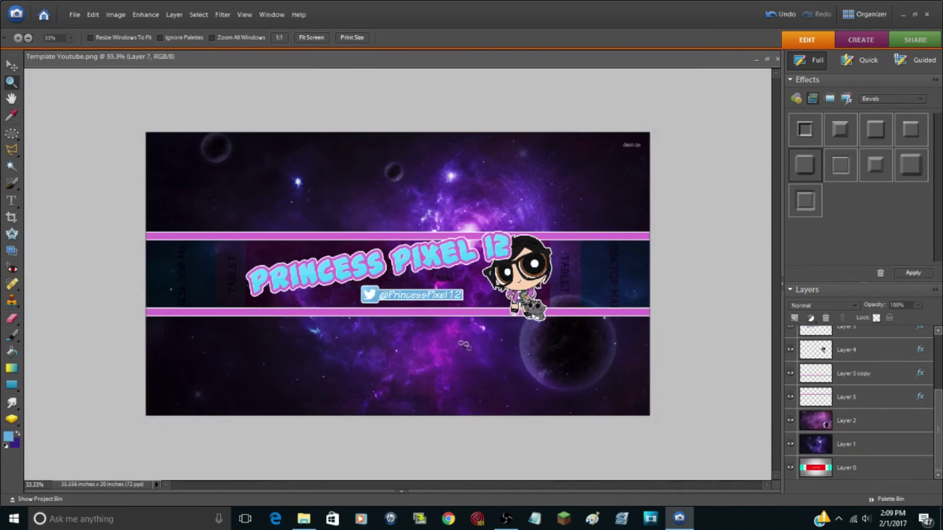
pyautogui.hotkey('ctrl', '=')
pyautogui.click(791, 467)
# Step: Set the Layer 1 space background to 84% opacity, add Layer 8, and switch to the PP emblem document
pyautogui.click(874, 444)
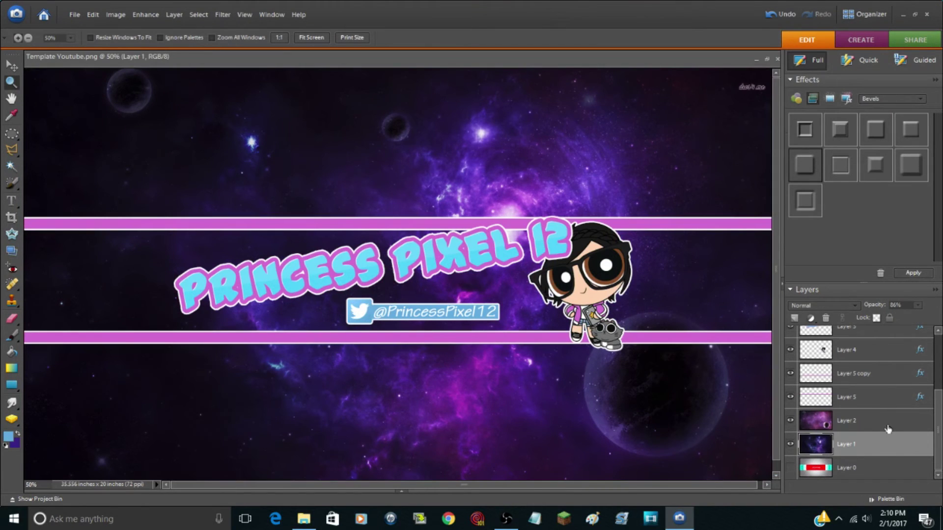
pyautogui.moveTo(918, 305); pyautogui.dragTo(917, 320)
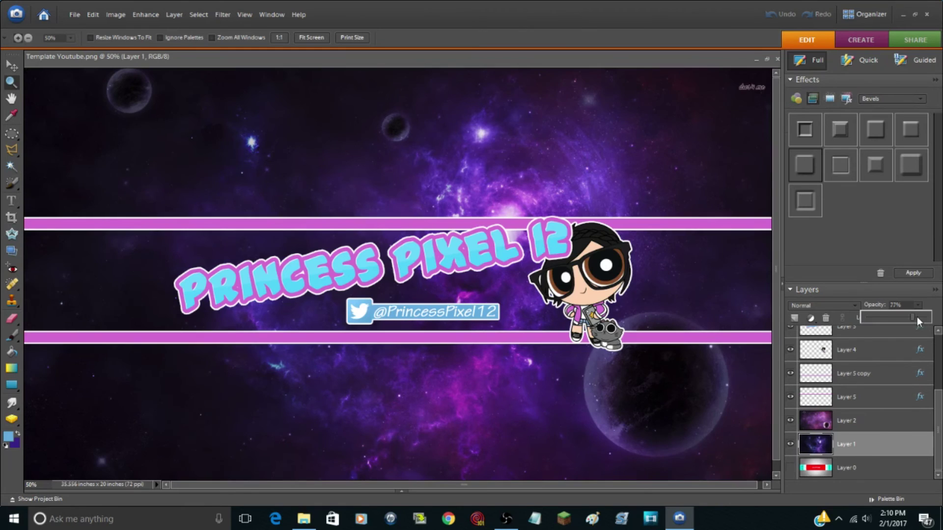
pyautogui.moveTo(918, 320); pyautogui.dragTo(918, 320)
pyautogui.click(852, 462)
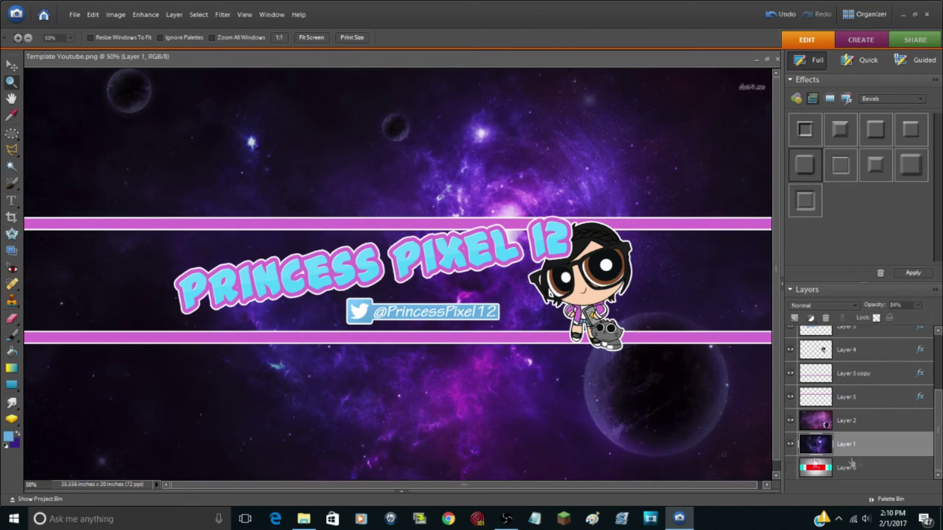
pyautogui.hotkey('ctrl', 'shift', 'alt', 'n')
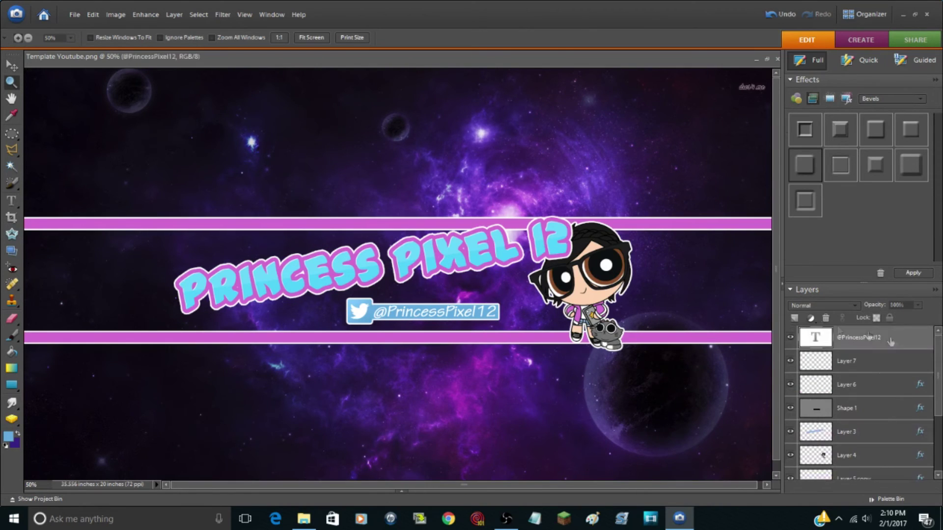
pyautogui.click(596, 435)
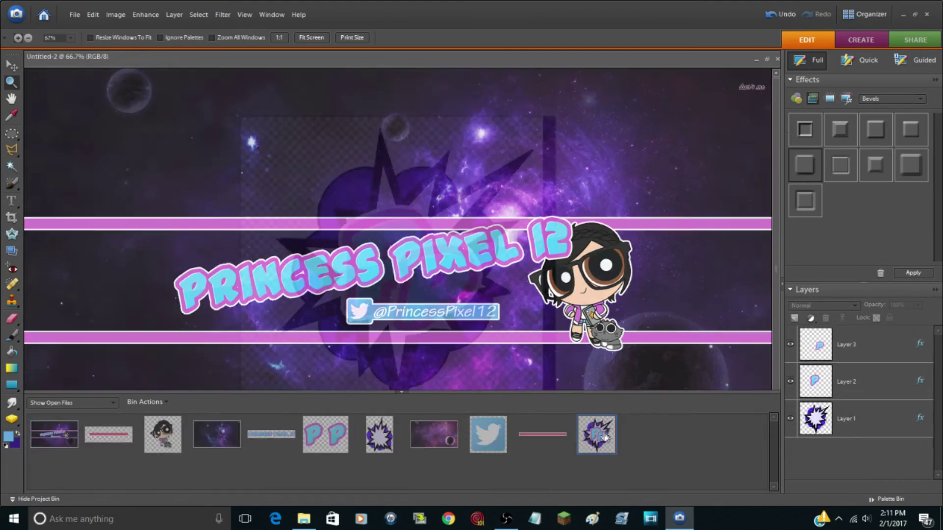
# Step: Merge the PP emblem layers into one and paste it into the YouTube banner template
pyautogui.rightClick(867, 348)
pyautogui.click(906, 320)
pyautogui.rightClick(867, 344)
pyautogui.click(894, 311)
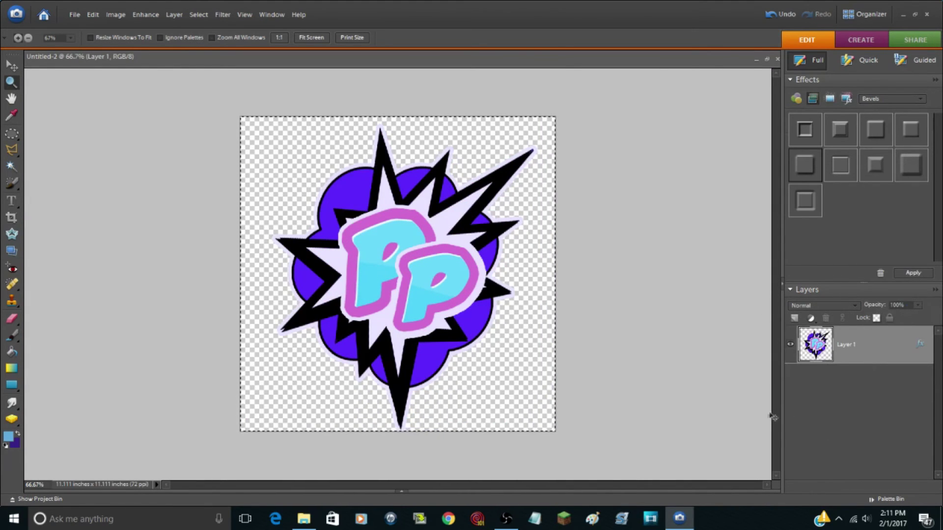
pyautogui.click(402, 490)
pyautogui.click(73, 402)
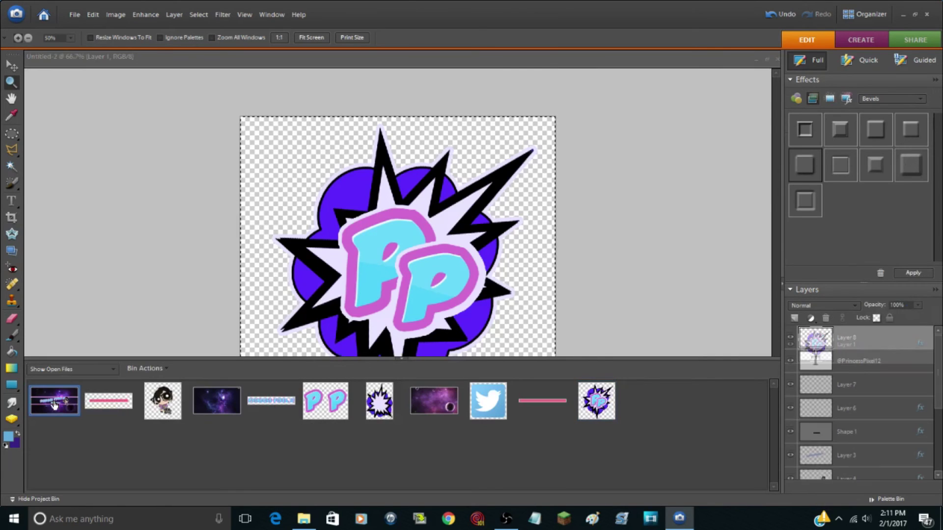
pyautogui.hotkey('ctrl', 'v')
pyautogui.click(34, 499)
# Step: Shrink the PP burst, move it to the lower left, and tilt it about 17 degrees
pyautogui.press('v')
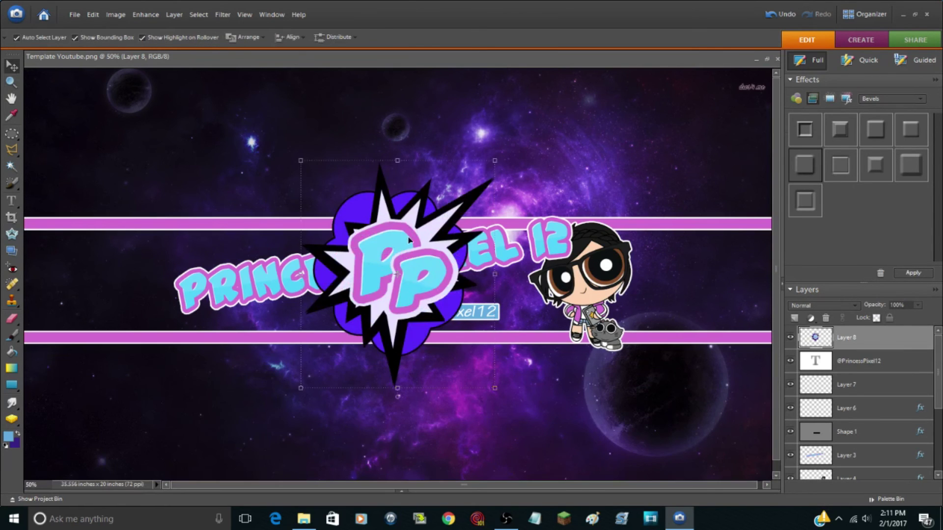
pyautogui.moveTo(404, 196); pyautogui.dragTo(226, 379)
pyautogui.moveTo(323, 266); pyautogui.dragTo(253, 350)
pyautogui.press('Return')
pyautogui.press('z')
pyautogui.click(28, 38)
pyautogui.press('v')
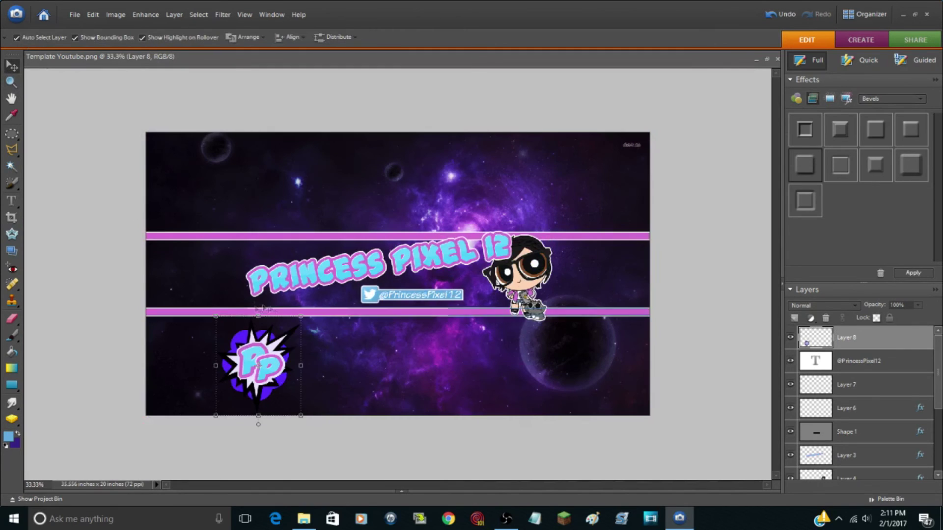
pyautogui.moveTo(294, 317)
pyautogui.mouseDown()
pyautogui.moveTo(283, 330)
pyautogui.moveTo(280, 317)
pyautogui.mouseUp()
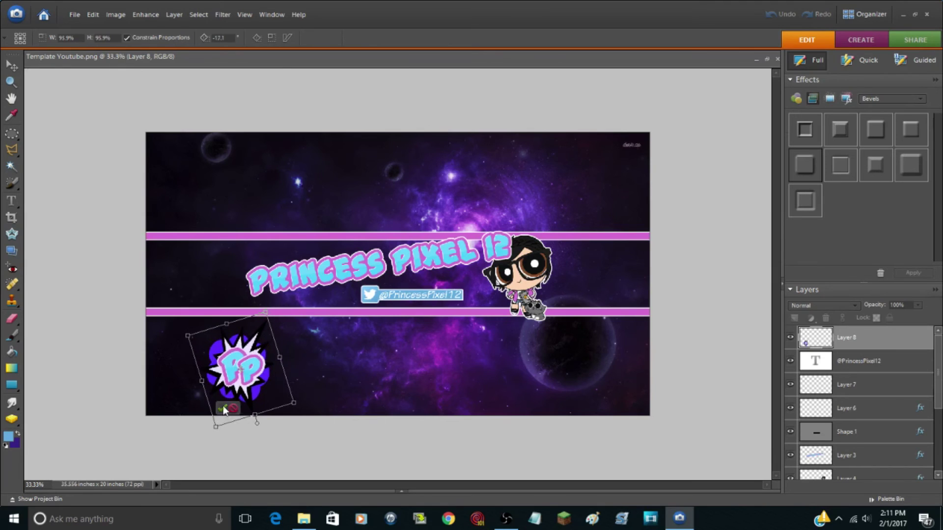
pyautogui.click(219, 408)
pyautogui.doubleClick(920, 337)
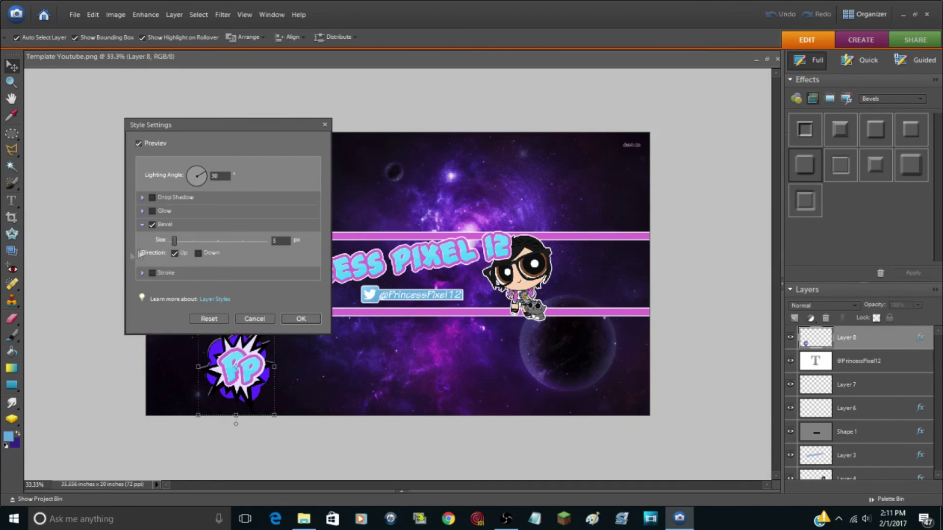
# Step: Add a white Stroke layer style to the PP emblem
pyautogui.click(151, 271)
pyautogui.click(309, 290)
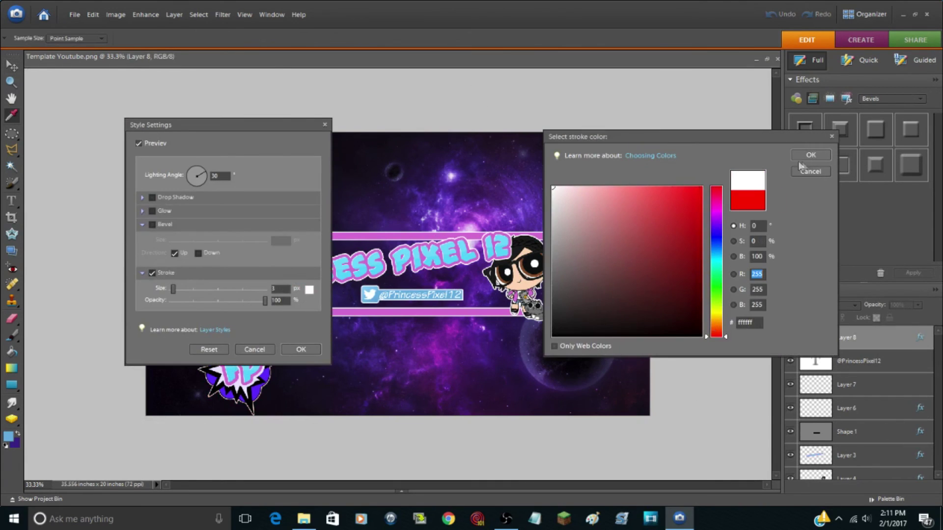
pyautogui.press('Return')
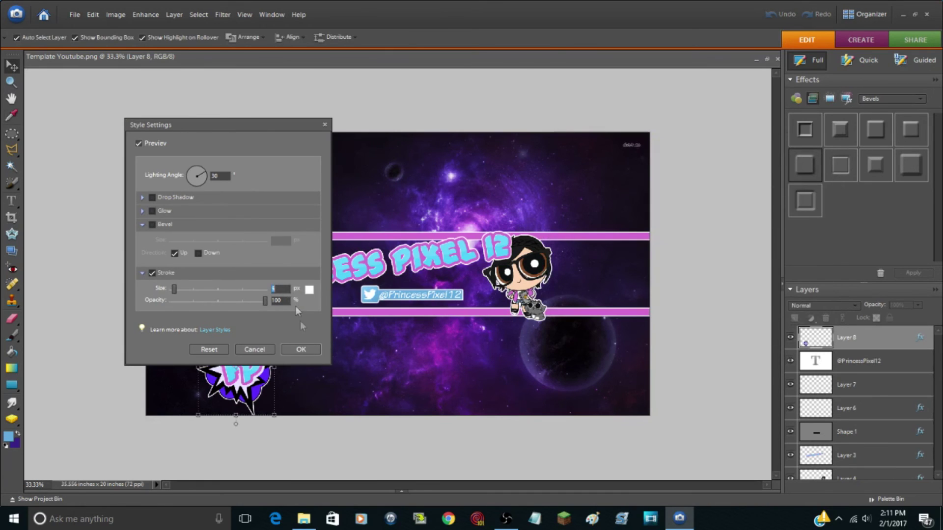
pyautogui.press('Return')
# Step: Nudge the emblem up, slightly resize and straighten it, then toggle its visibility to compare
pyautogui.moveTo(235, 365); pyautogui.dragTo(255, 357)
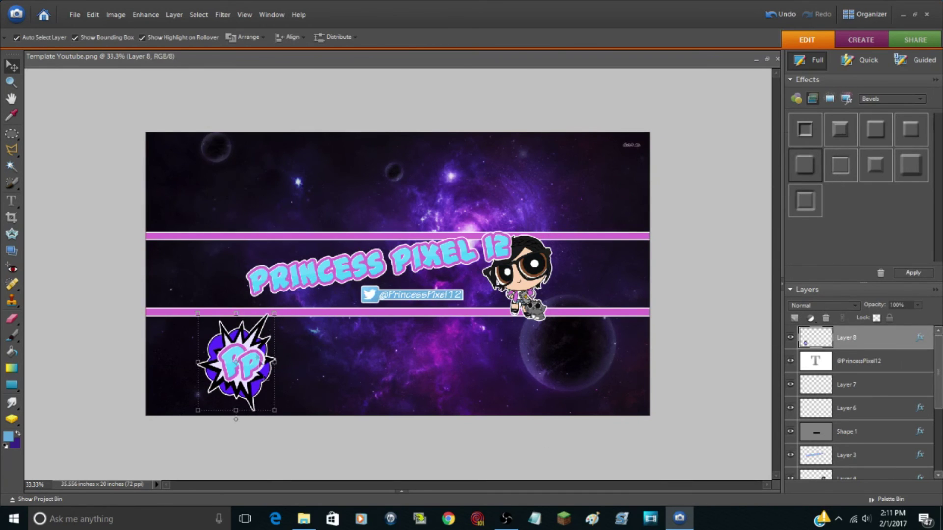
pyautogui.moveTo(274, 410)
pyautogui.mouseDown()
pyautogui.moveTo(283, 421)
pyautogui.moveTo(276, 408)
pyautogui.mouseUp()
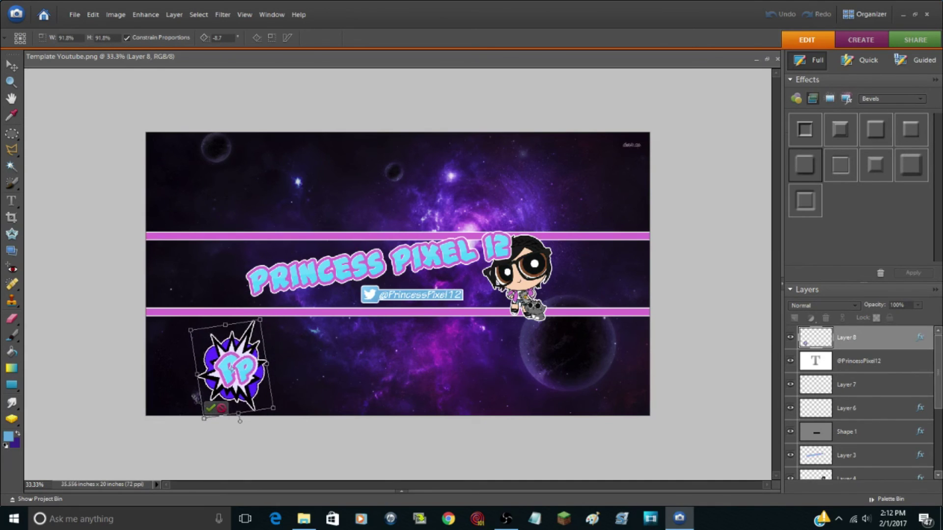
pyautogui.click(212, 407)
pyautogui.click(283, 445)
pyautogui.click(790, 338)
pyautogui.click(791, 338)
pyautogui.click(791, 338)
# Step: Select the Layer 1 space background and zoom in closely on the top-right watermark
pyautogui.press('z')
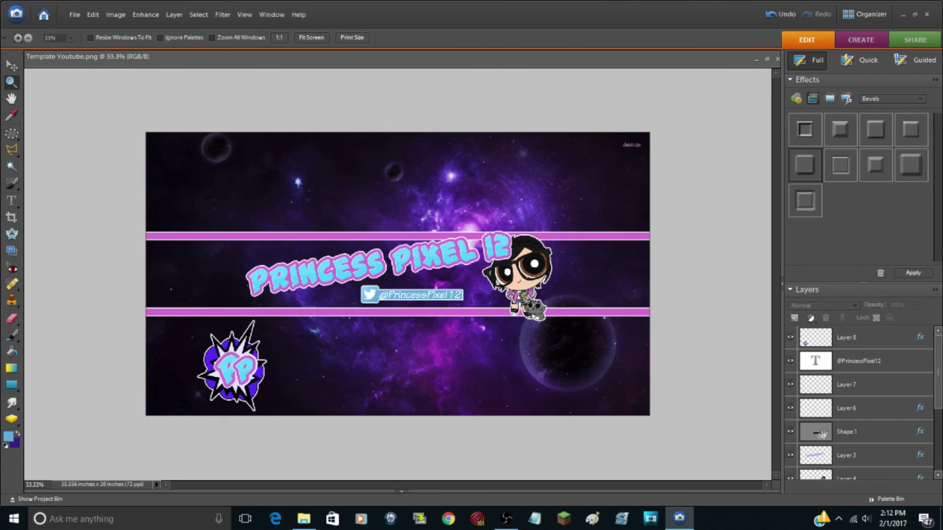
pyautogui.scroll(-5, 824, 433)
pyautogui.click(835, 444)
pyautogui.click(792, 446)
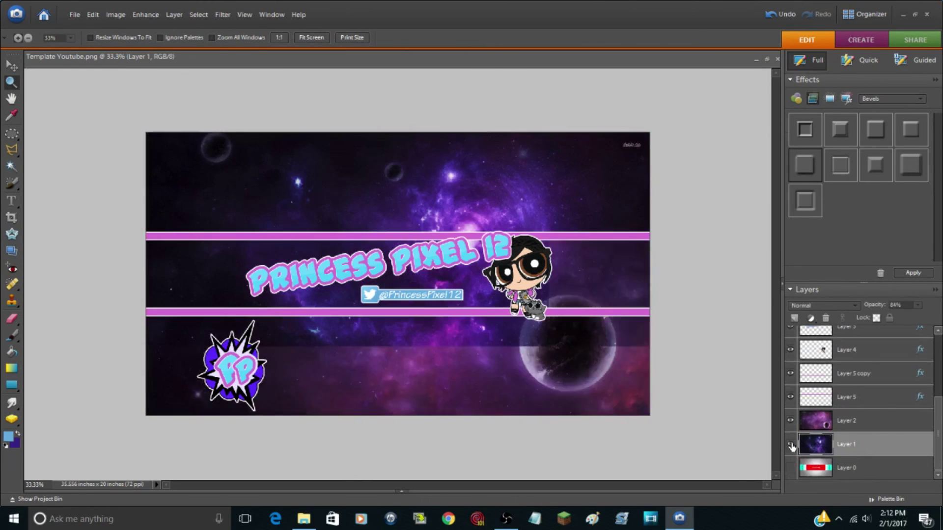
pyautogui.click(699, 213)
pyautogui.moveTo(467, 484); pyautogui.dragTo(498, 484)
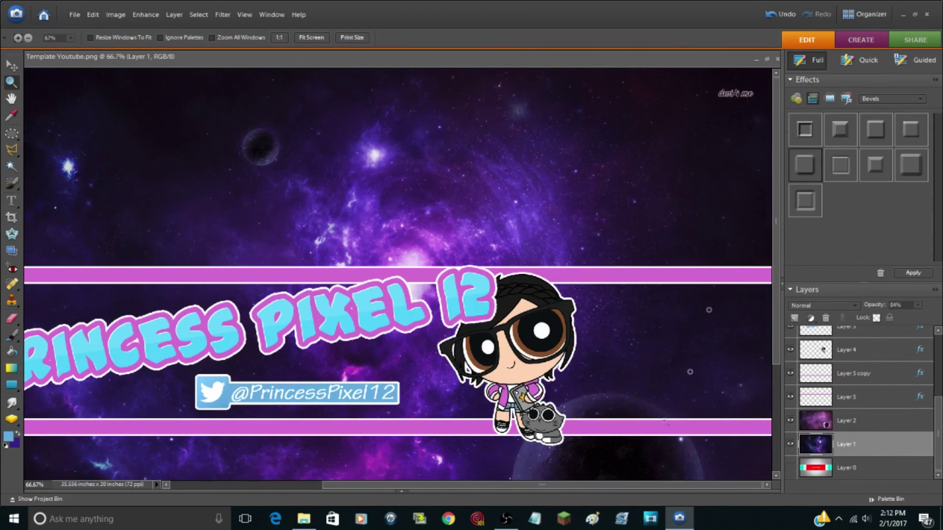
pyautogui.click(729, 88)
pyautogui.click(729, 87)
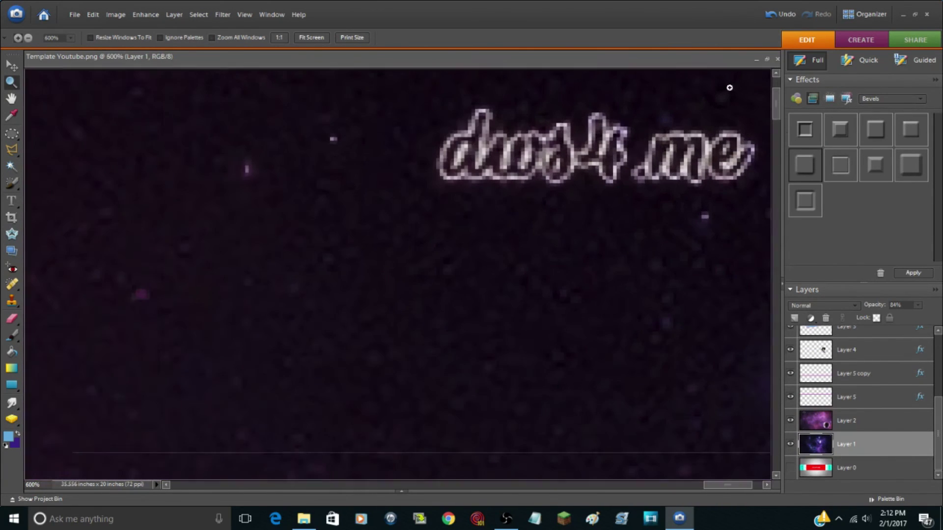
pyautogui.click(729, 87)
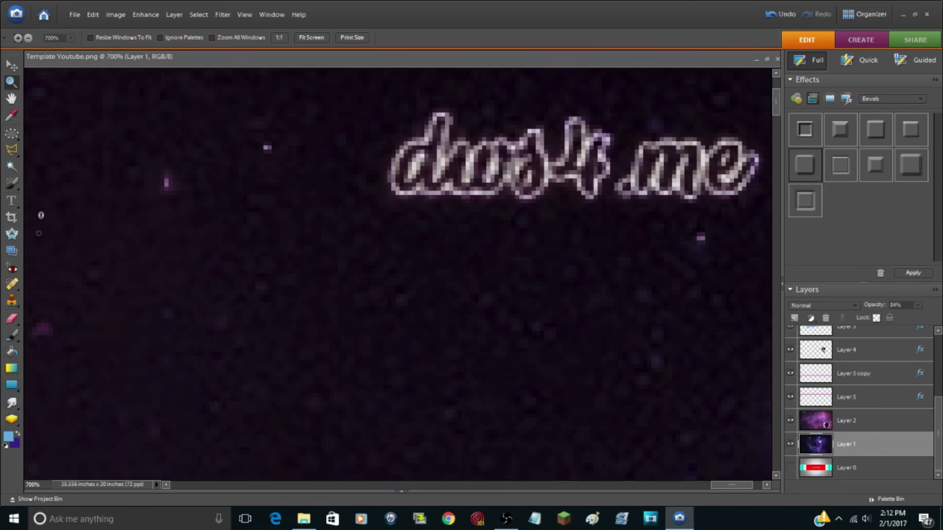
# Step: Sample the dark sky colour and paint over all the watermark letters
pyautogui.click(11, 115)
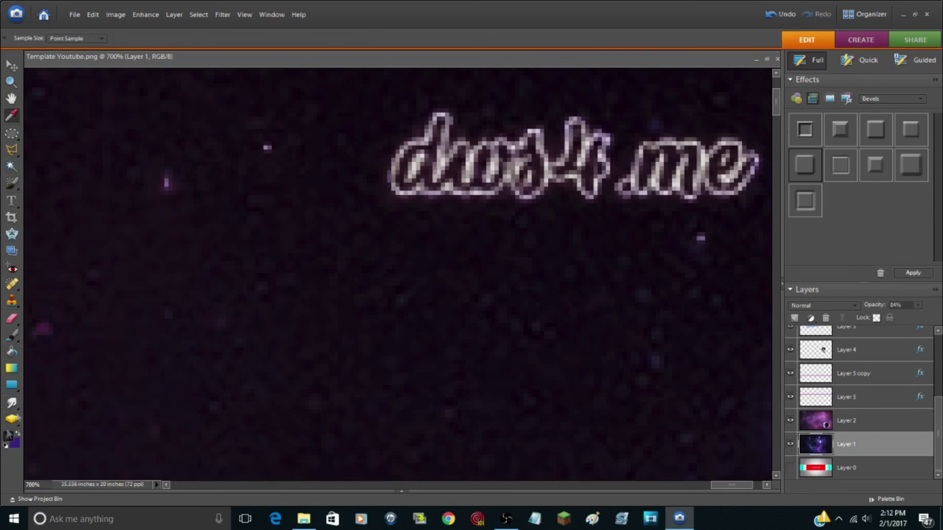
pyautogui.click(11, 335)
pyautogui.moveTo(440, 113)
pyautogui.mouseDown()
pyautogui.moveTo(444, 147)
pyautogui.moveTo(393, 182)
pyautogui.mouseUp()
pyautogui.moveTo(393, 147); pyautogui.dragTo(445, 182)
pyautogui.moveTo(491, 157)
pyautogui.mouseDown()
pyautogui.moveTo(737, 167)
pyautogui.moveTo(753, 148)
pyautogui.moveTo(678, 192)
pyautogui.moveTo(614, 182)
pyautogui.mouseUp()
pyautogui.moveTo(707, 147); pyautogui.dragTo(639, 138)
pyautogui.moveTo(599, 177); pyautogui.dragTo(531, 191)
pyautogui.moveTo(619, 159)
pyautogui.mouseDown()
pyautogui.moveTo(528, 140)
pyautogui.moveTo(460, 173)
pyautogui.moveTo(540, 165)
pyautogui.mouseUp()
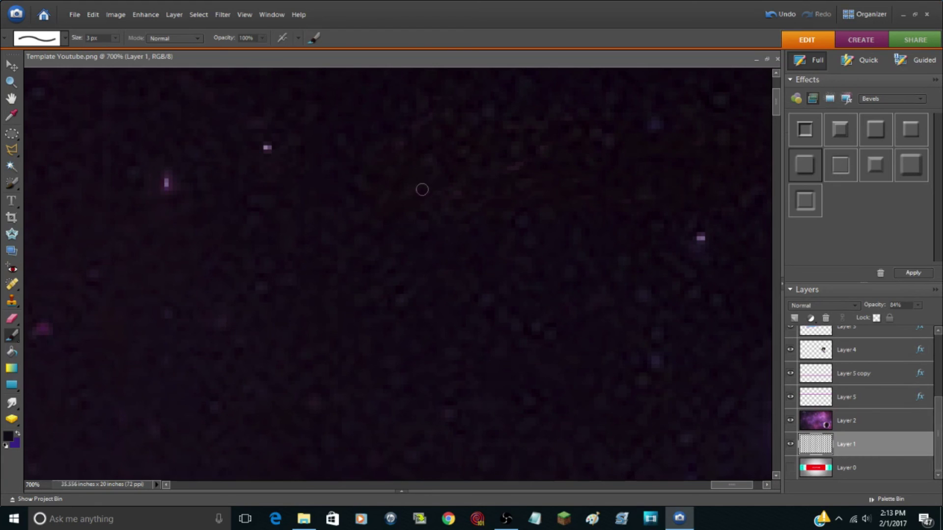
# Step: Smudge away the small pink speck and zoom back out to the whole banner
pyautogui.press('r')
pyautogui.moveTo(269, 148); pyautogui.dragTo(257, 139)
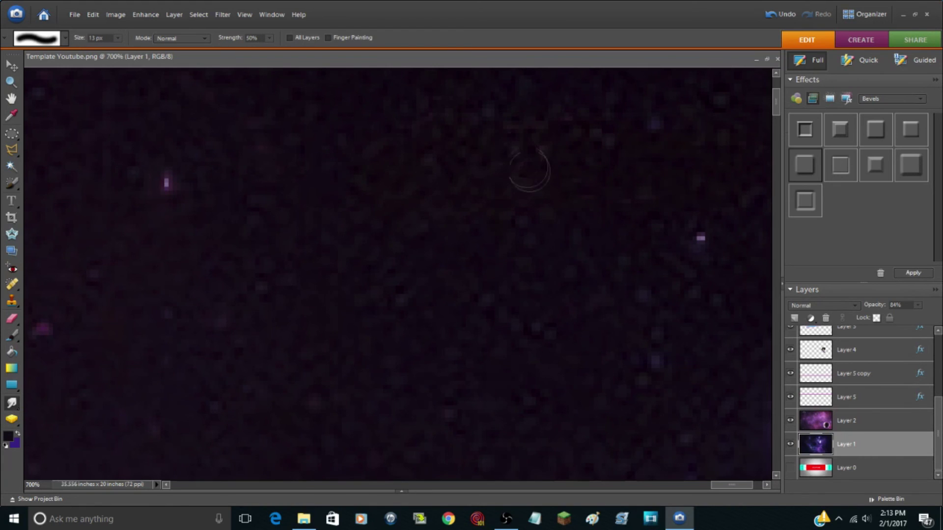
pyautogui.click(10, 82)
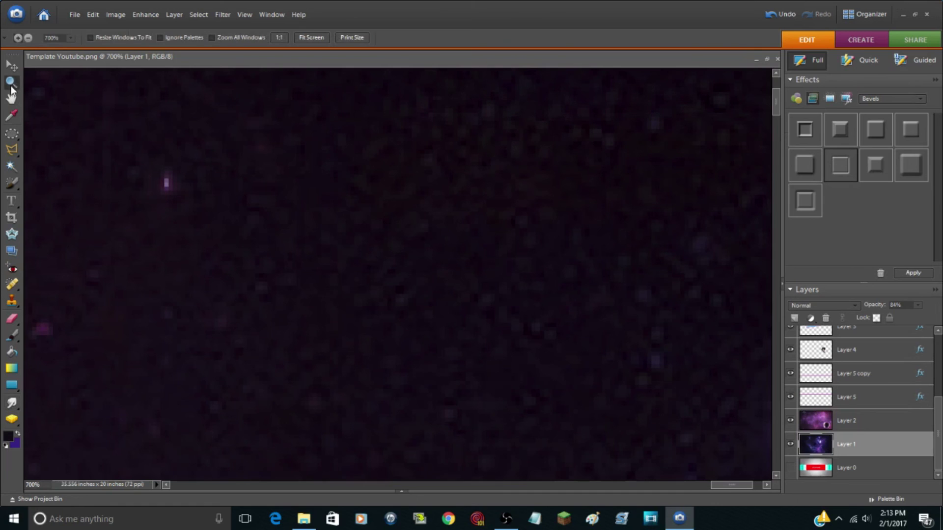
pyautogui.keyDown('alt'); pyautogui.click(404, 284); pyautogui.keyUp('alt')
pyautogui.keyDown('alt'); pyautogui.click(404, 284); pyautogui.keyUp('alt')
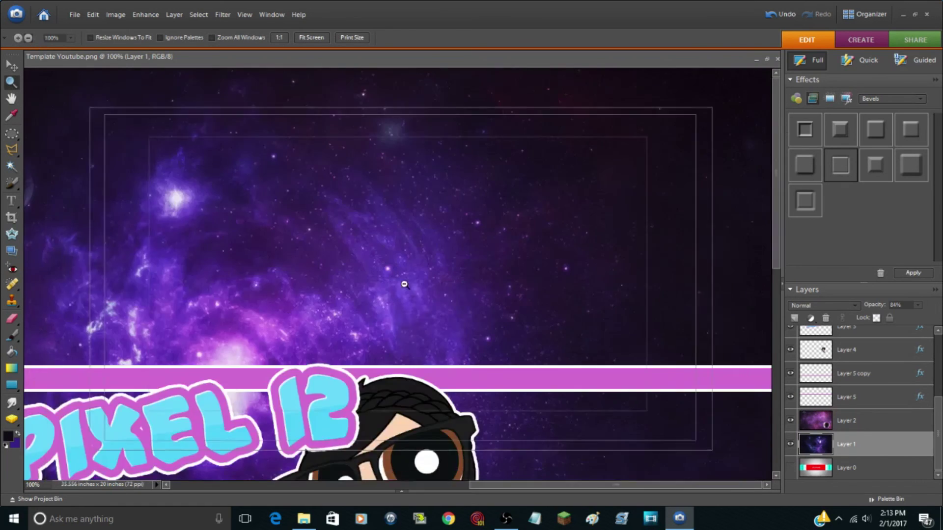
pyautogui.keyDown('alt'); pyautogui.click(404, 284); pyautogui.keyUp('alt')
pyautogui.keyDown('alt'); pyautogui.click(404, 285); pyautogui.keyUp('alt')
pyautogui.click(487, 323)
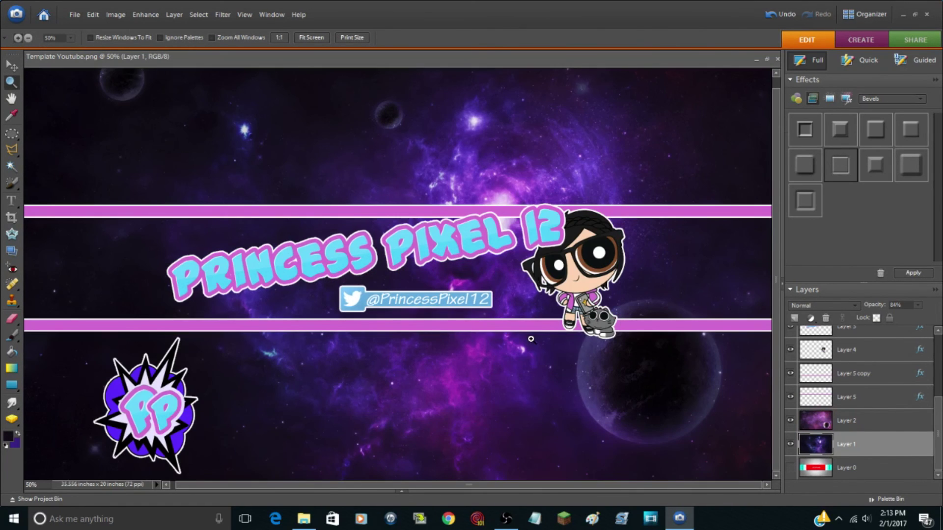
pyautogui.press('v')
pyautogui.scroll(2, 795, 339)
pyautogui.scroll(3, 795, 339)
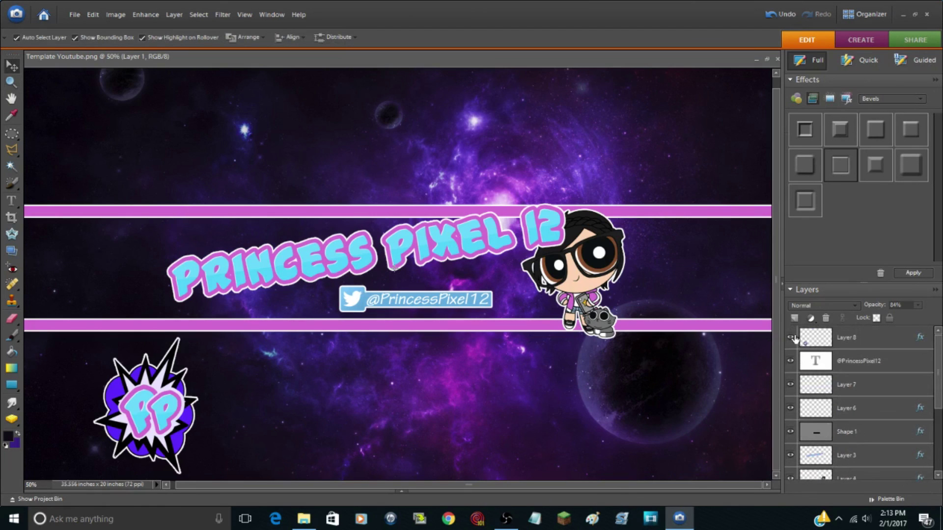
pyautogui.click(792, 338)
pyautogui.click(792, 338)
pyautogui.click(46, 211)
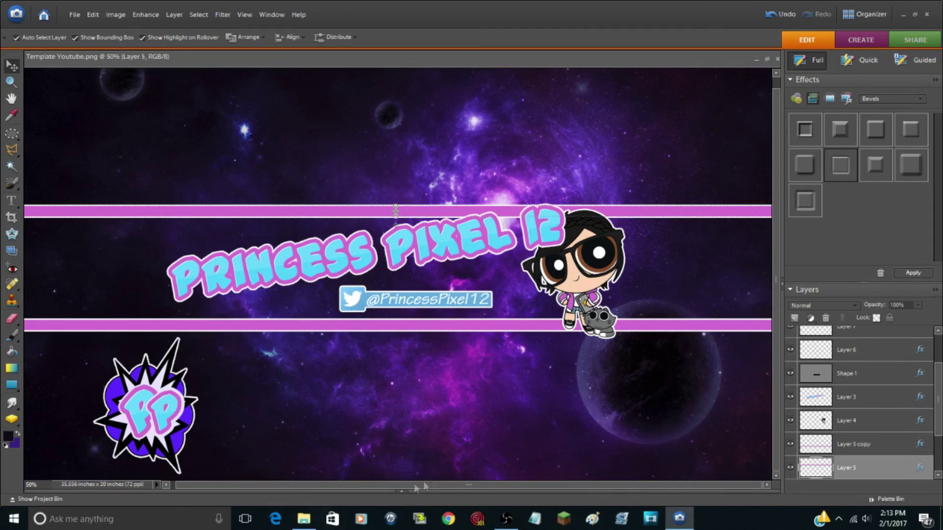
pyautogui.click(173, 444)
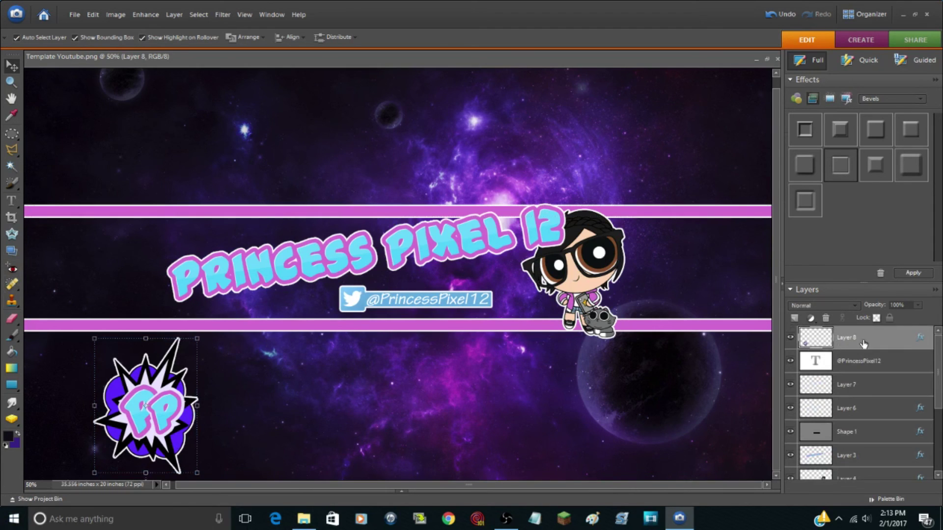
pyautogui.click(501, 131)
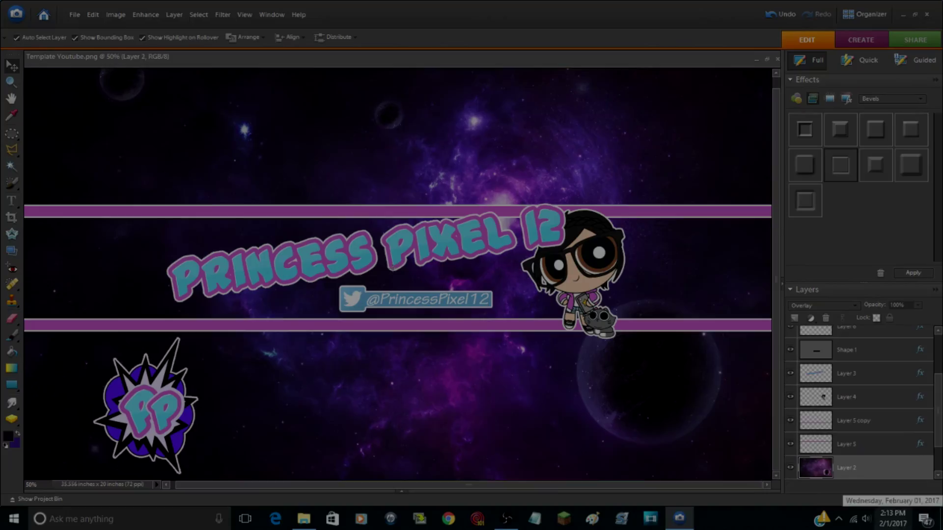